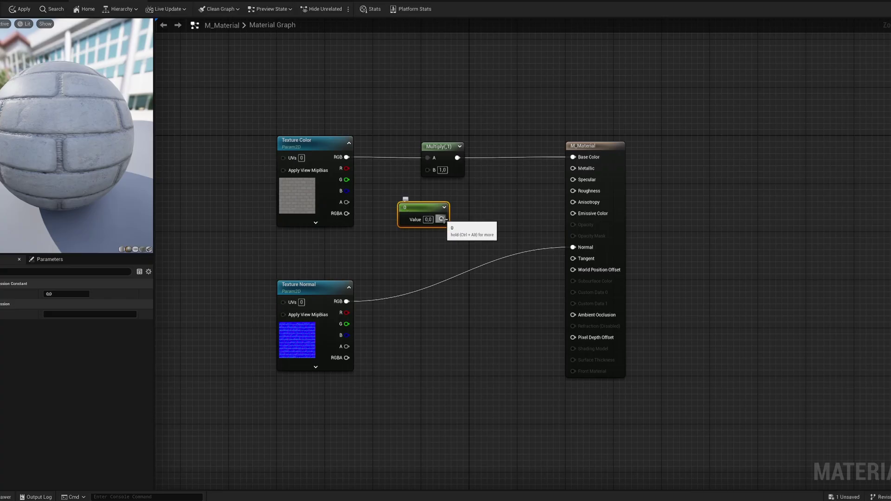
Wire a Constant into the Multiply node's B input and set its value to 1.
left_click_drag(442, 219, 436, 170)
left_click(428, 220)
type("1")
left_click(430, 239)
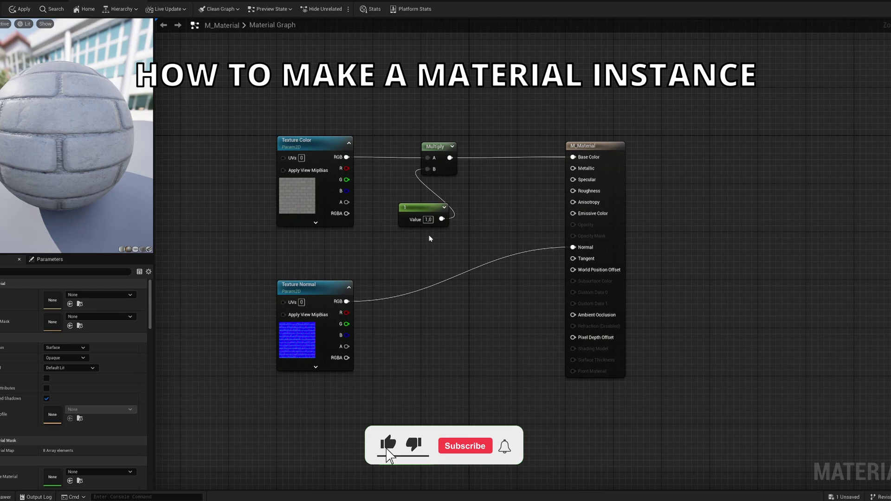
left_click(424, 210)
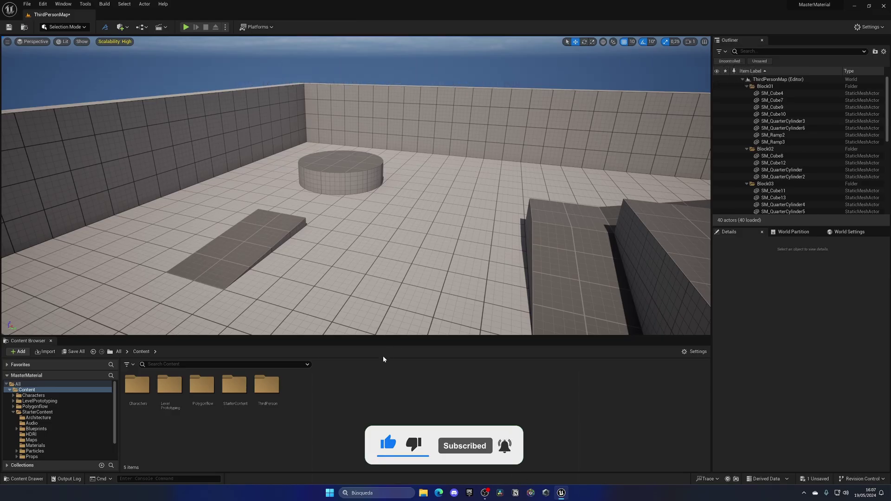
Create a new Material asset in the Content Browser named M_Material.
right_click(364, 379)
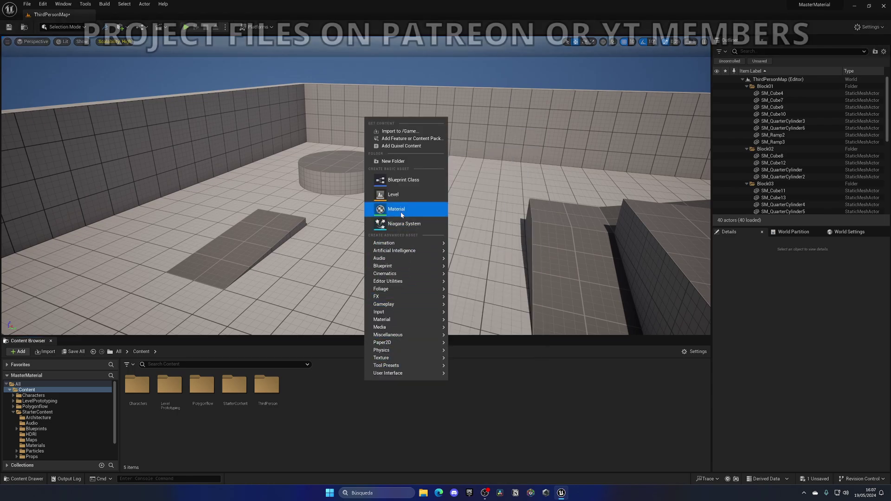
left_click(402, 214)
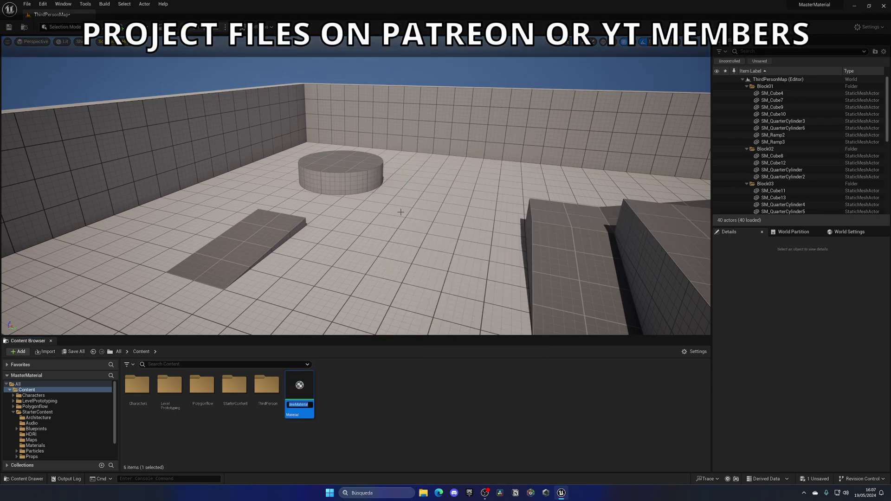
type("M_Materia")
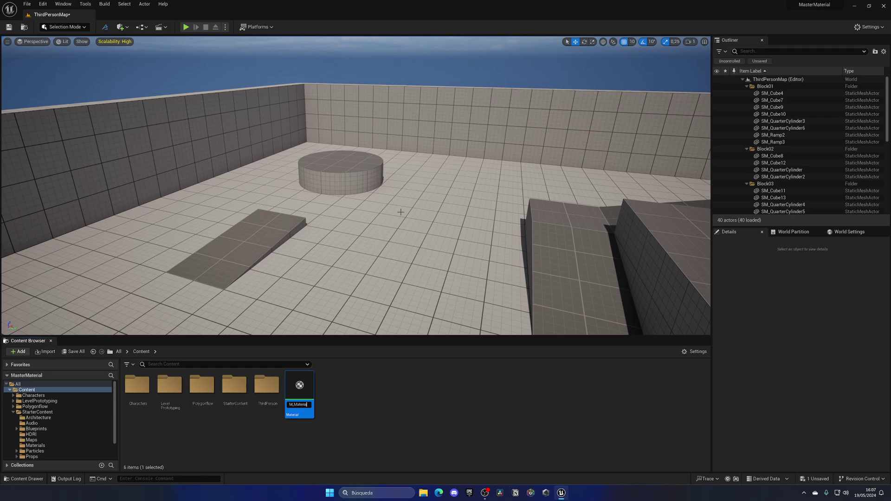
type("l")
key("Return")
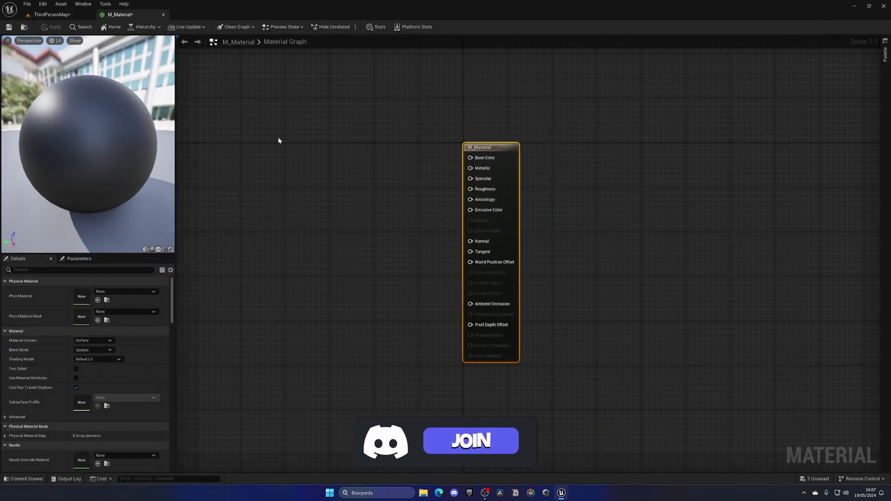
Dock the material editor and add a Texture Sample node to the M_Material graph.
left_click(278, 137)
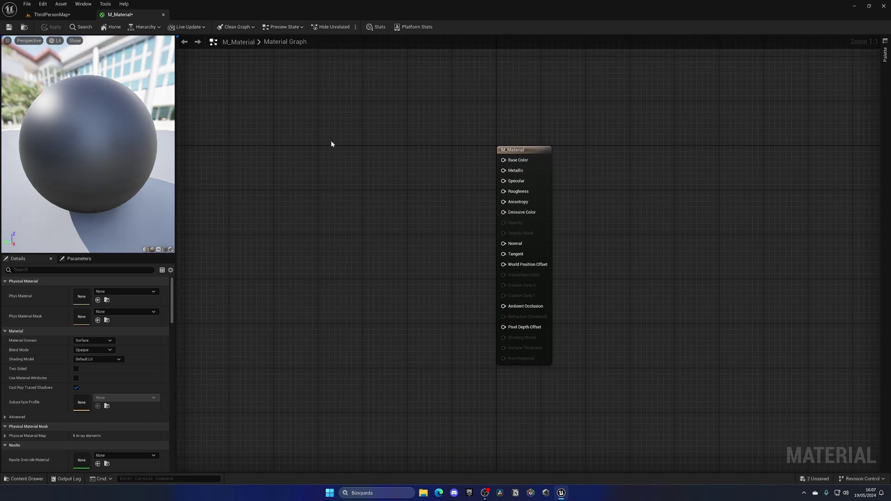
right_click(324, 168)
type("textur")
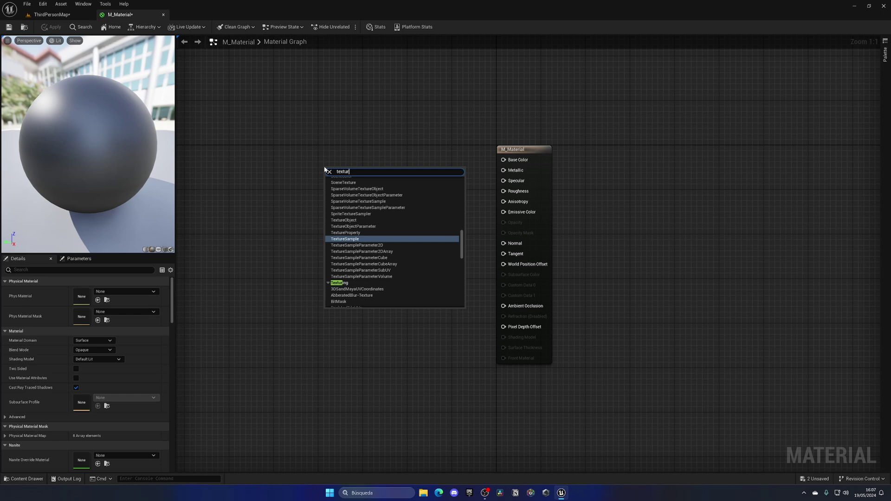
type("e sa")
key("Return")
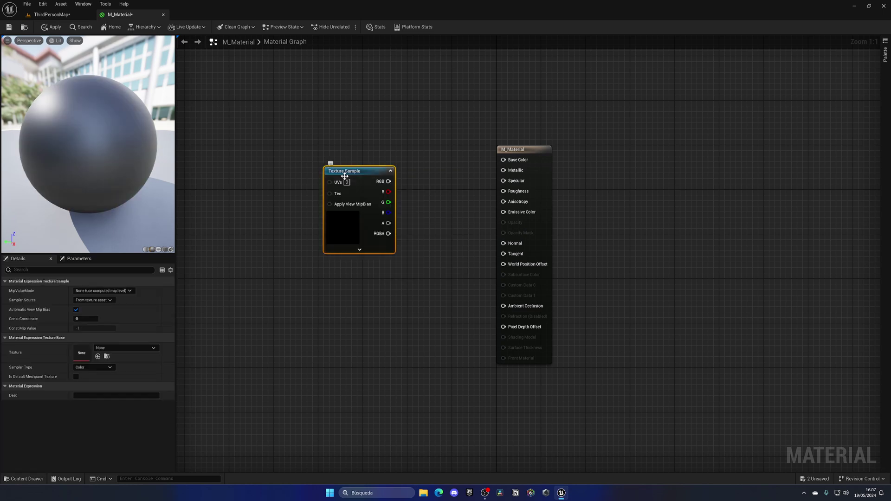
left_click_drag(344, 176, 339, 155)
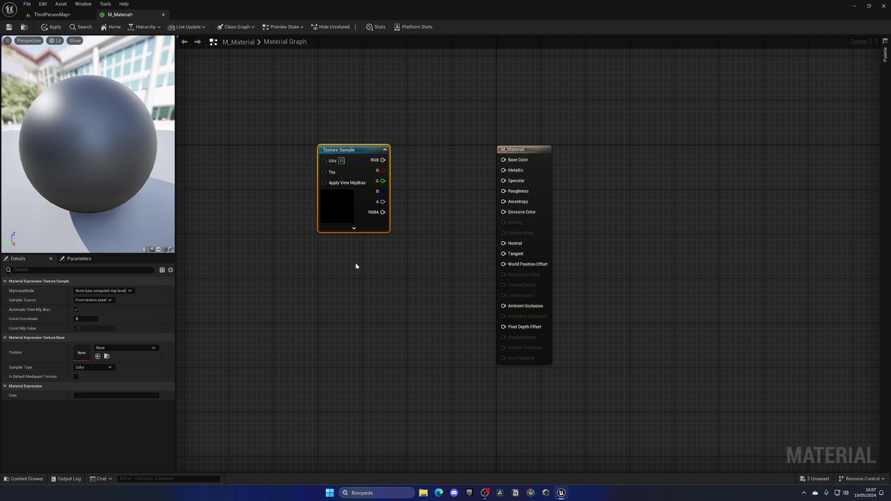
Set the Texture Sample to T_Brick_Clay_Beveled_D and wire its RGB into Base Color.
left_click(131, 350)
type("brick")
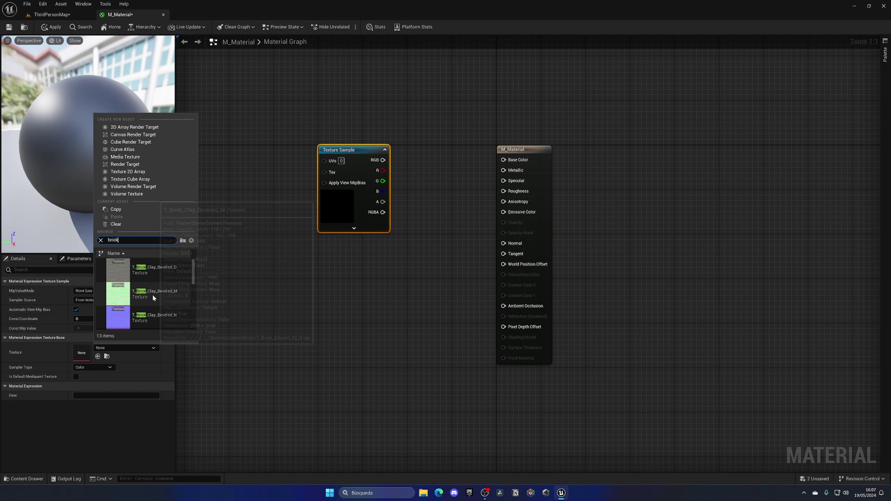
left_click(151, 270)
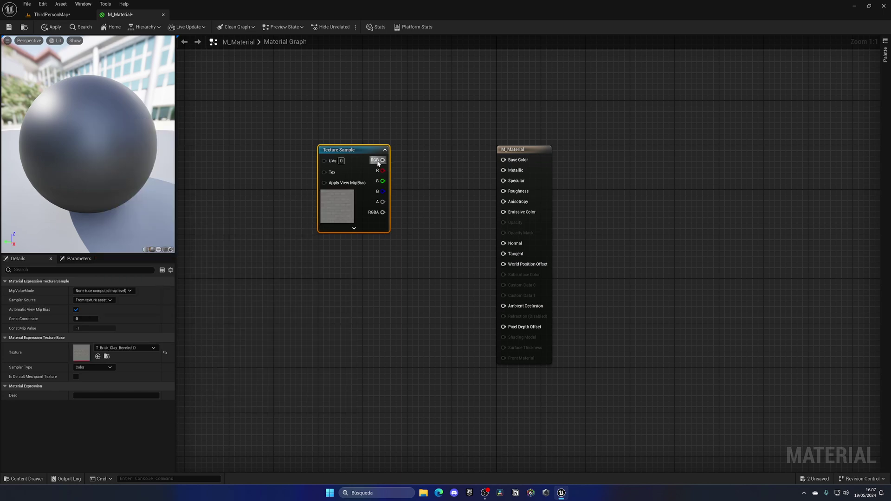
left_click_drag(383, 160, 503, 160)
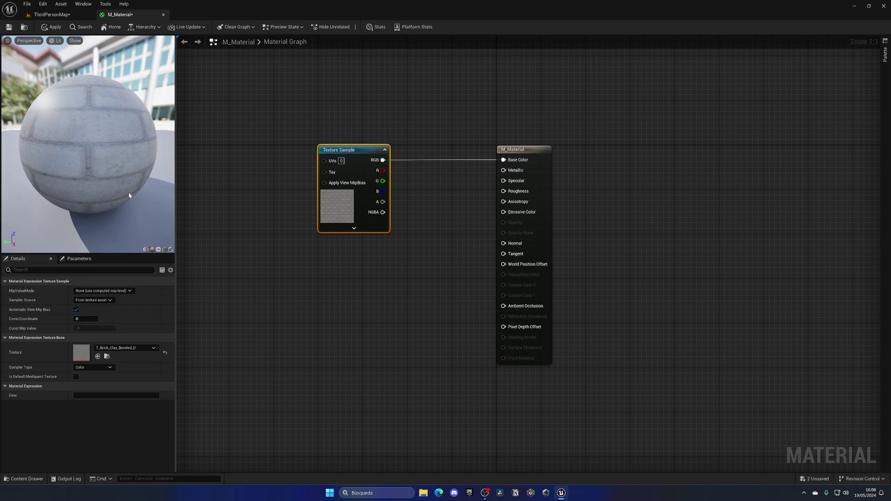
Duplicate the Texture Sample as T_Brick_Clay_Beveled_N, wire its RGB into Normal, and apply.
key("ctrl+d")
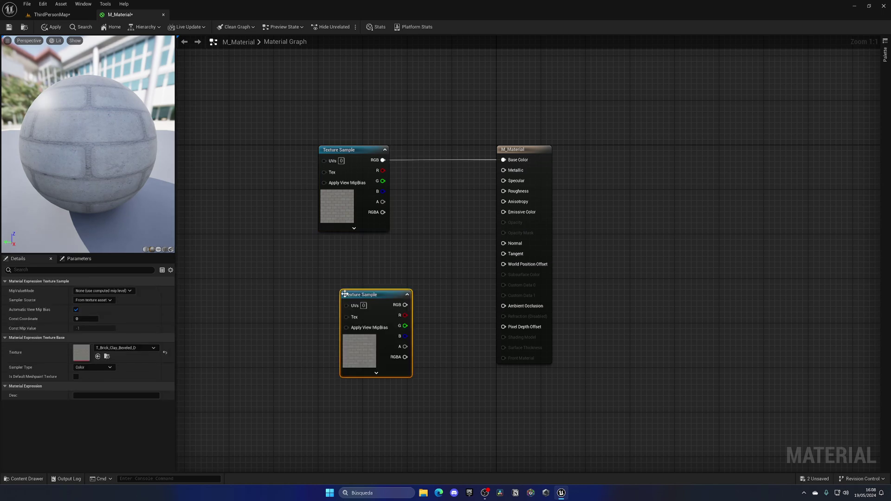
left_click_drag(349, 293, 328, 277)
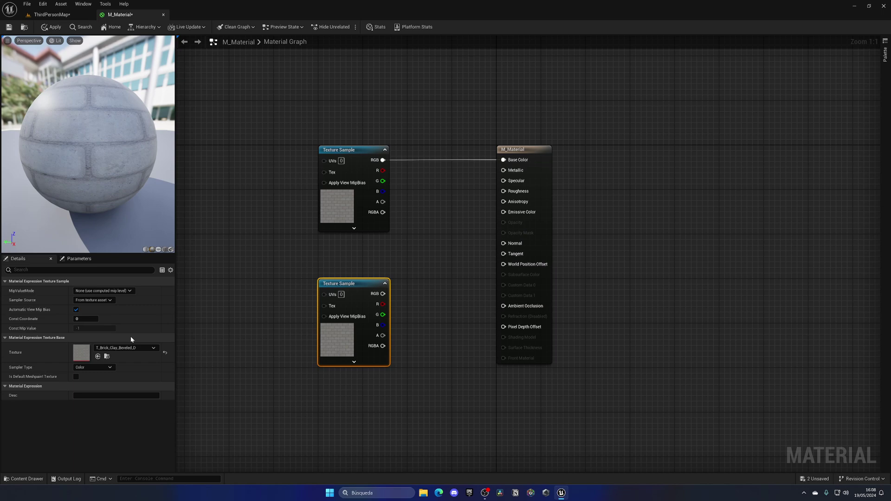
left_click(126, 348)
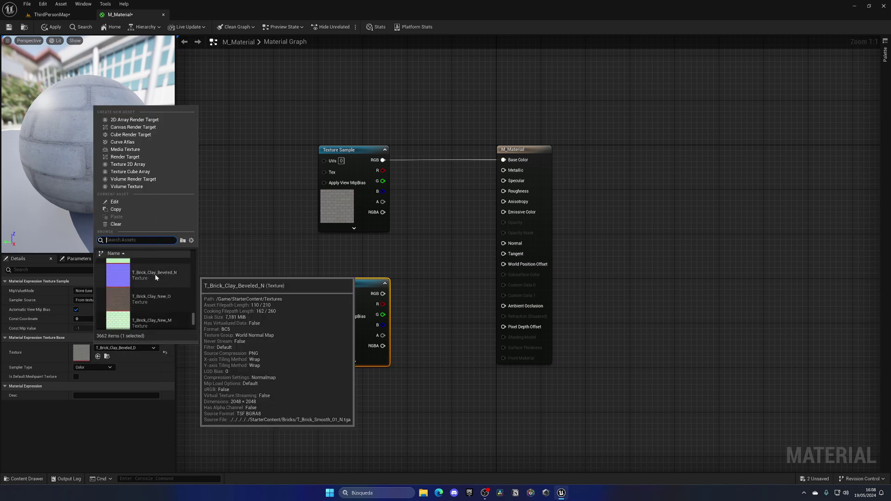
left_click(142, 277)
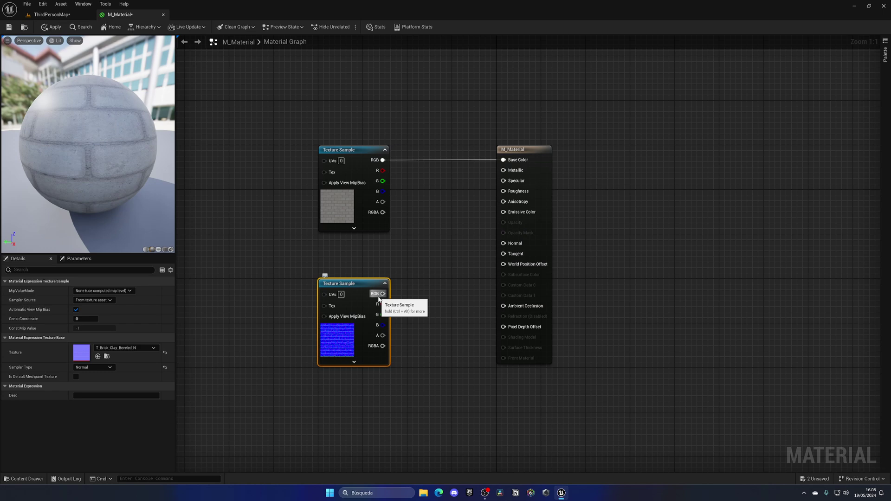
left_click_drag(382, 294, 507, 243)
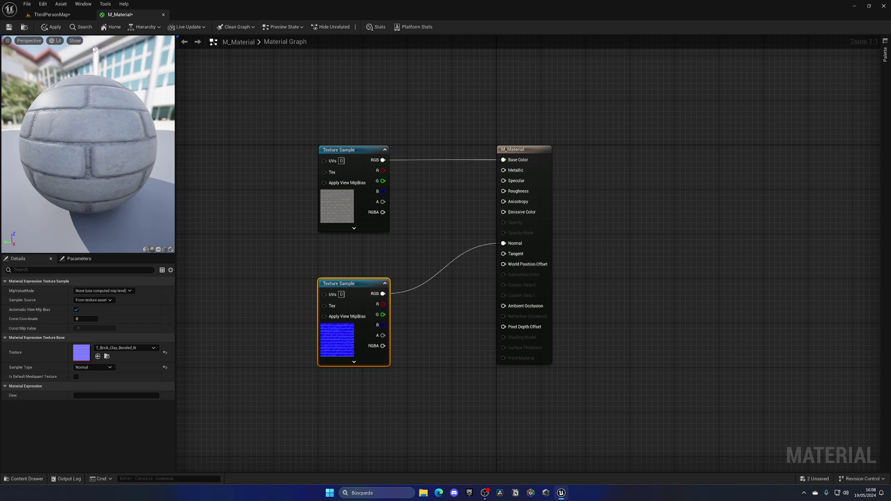
left_click(52, 27)
left_click(402, 91)
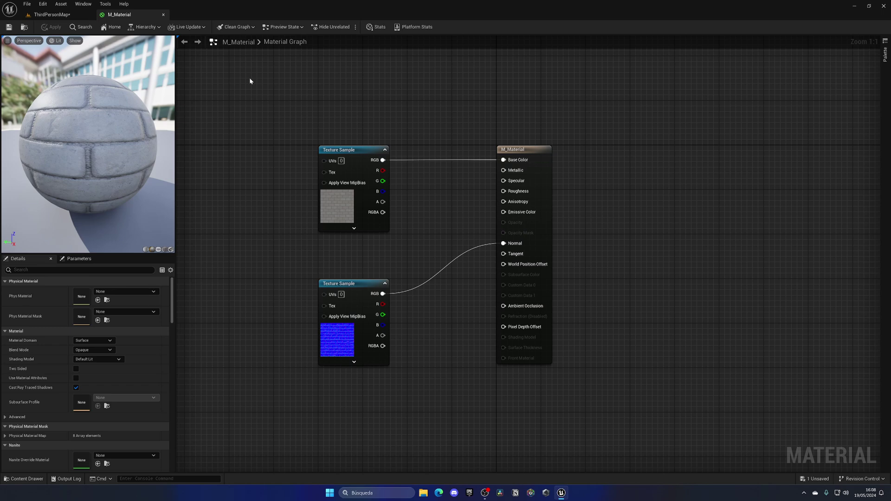
In the ThirdPersonMap Content Browser, create a material instance from M_Material named MI_MaterialInstance.
left_click(49, 15)
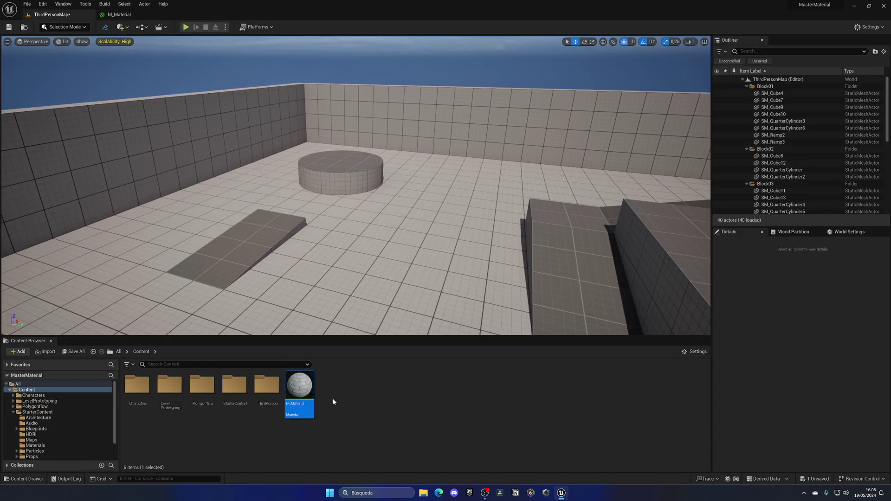
right_click(301, 387)
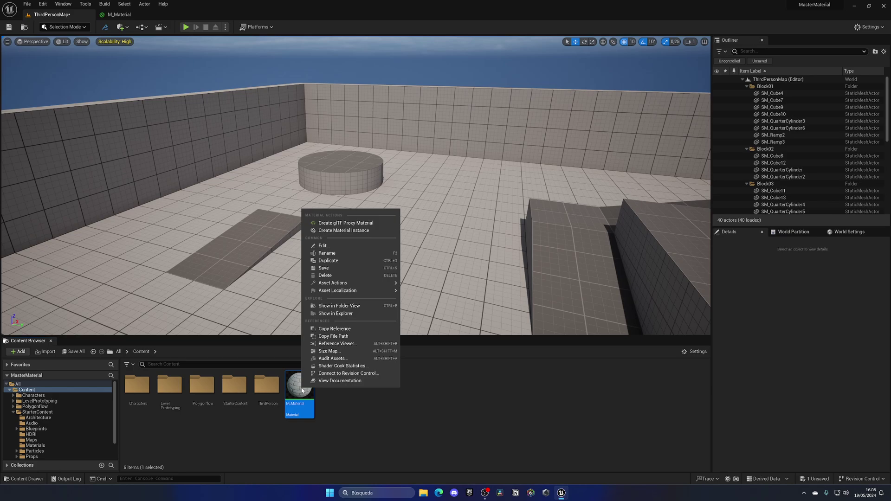
left_click(349, 231)
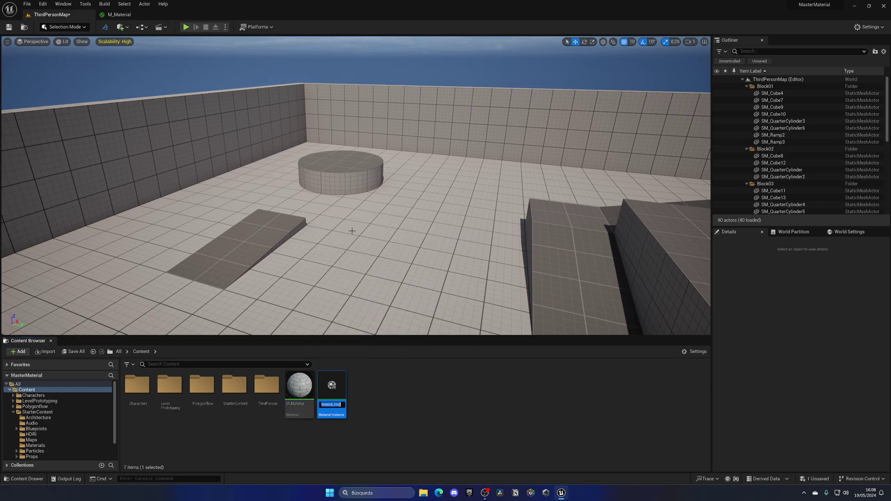
type("M")
type("I_Mate")
type("rialInstance")
Confirm the name MI_MaterialInstance, zoom out its preview, and return to the M_Material graph.
key("Return")
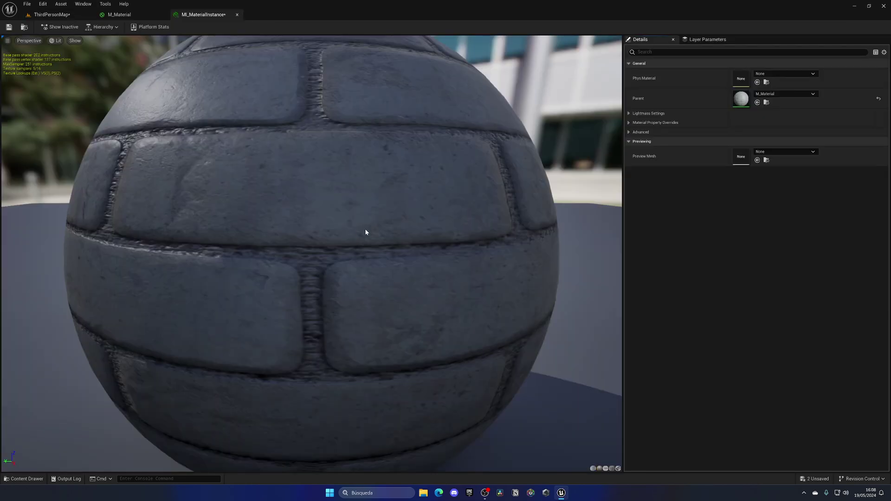
scroll(366, 229, "down", 5)
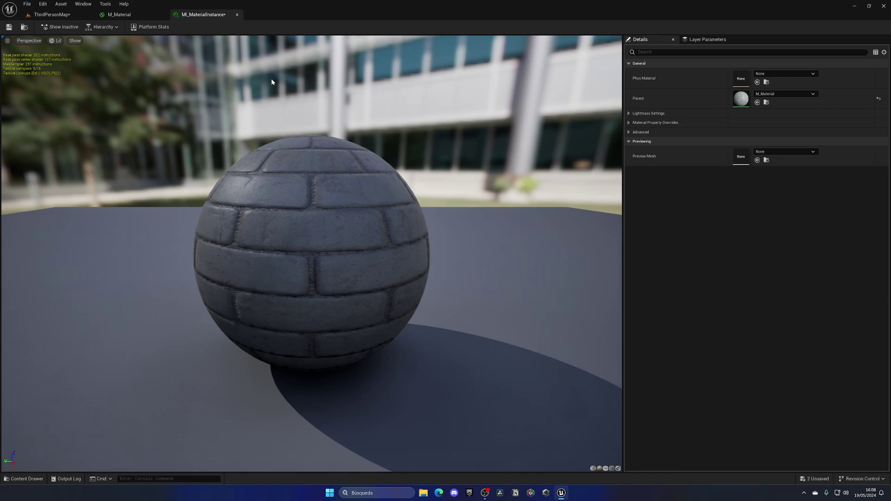
left_click(139, 14)
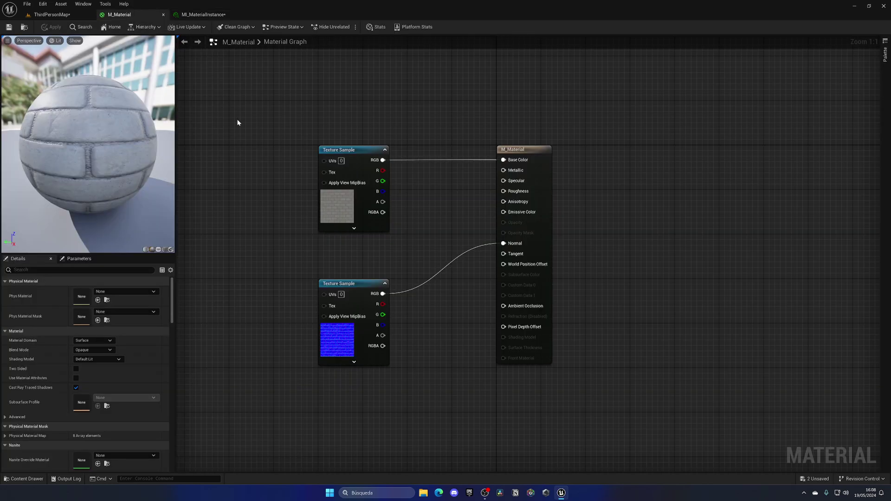
Convert the Base Color Texture Sample into a parameter named Texture Color and apply.
right_click(358, 163)
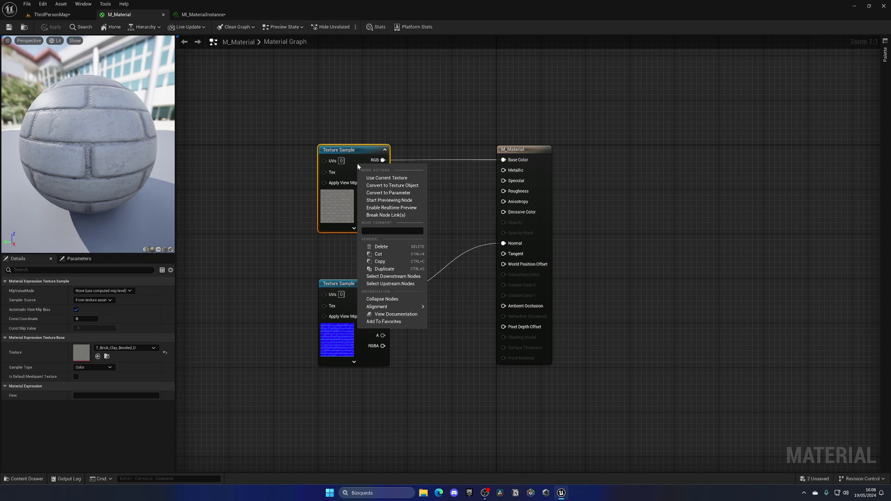
left_click(386, 193)
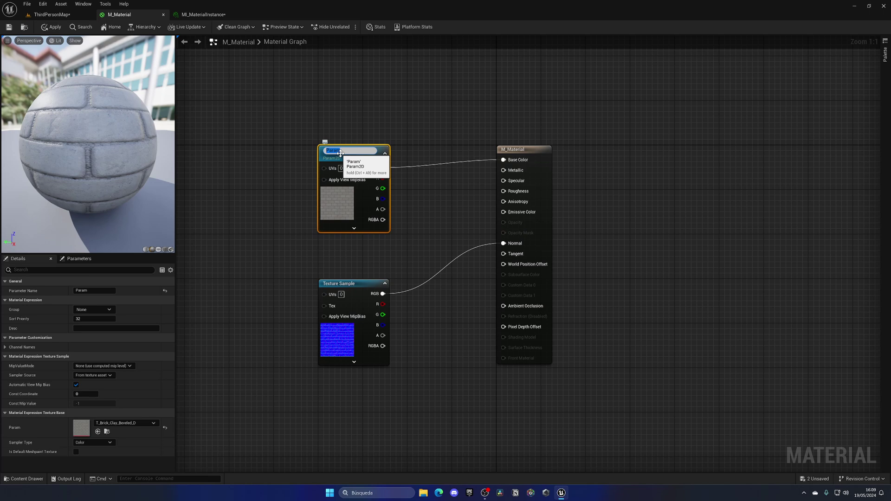
type("M")
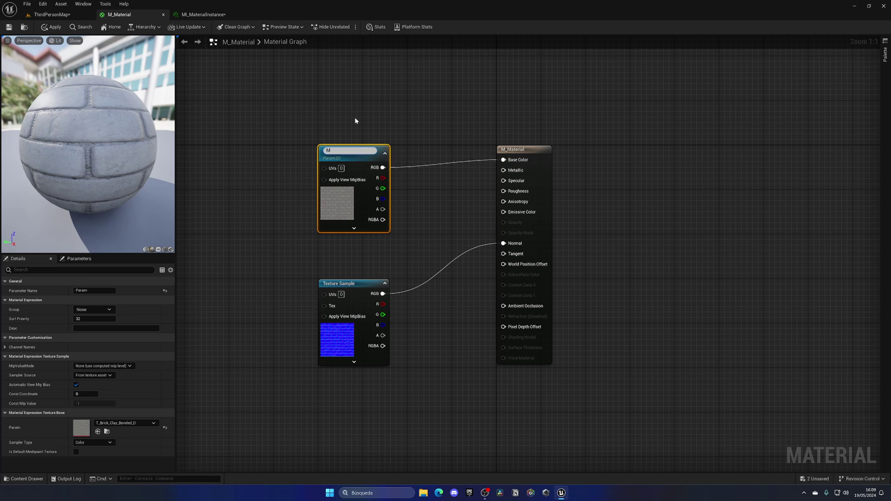
type("Texture Cp")
key("BackSpace")
key("BackSpace")
key("BackSpace")
type("Color")
key("Return")
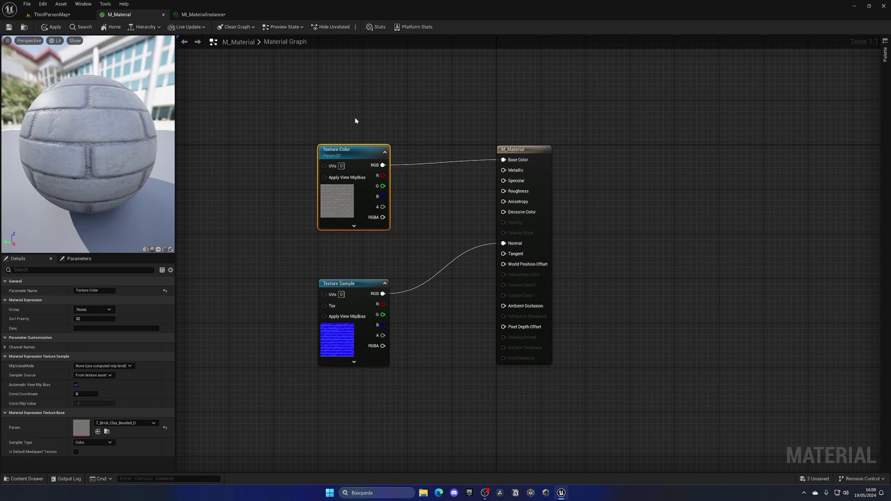
left_click(52, 27)
left_click(218, 15)
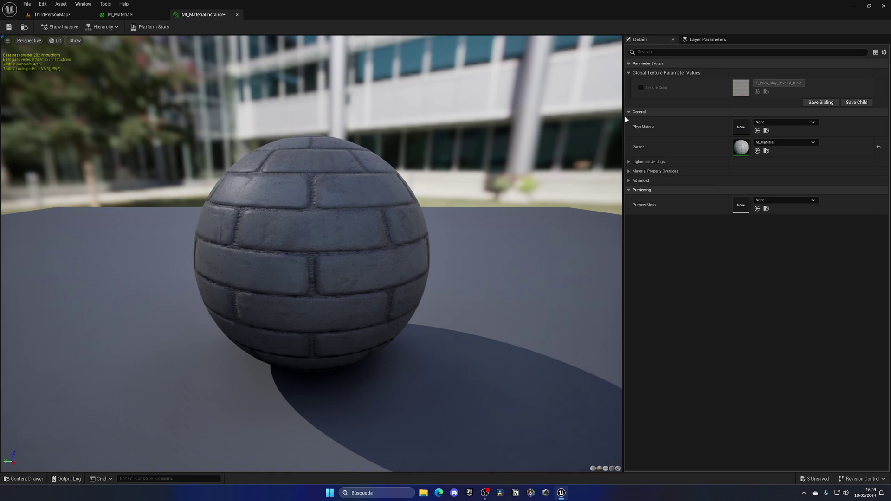
In MI_MaterialInstance, enable the Texture Color override and set it to T_CobbleStone_Pebble_D.
left_click(641, 88)
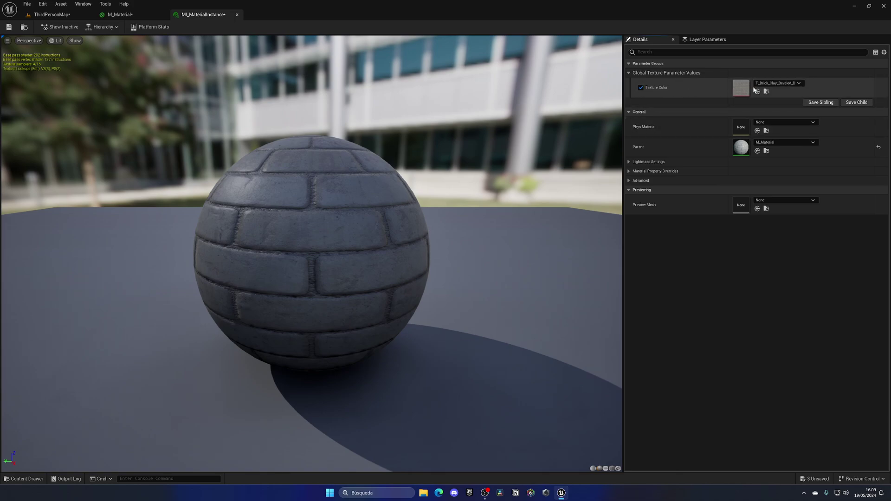
left_click(774, 83)
scroll(806, 252, "down", 2)
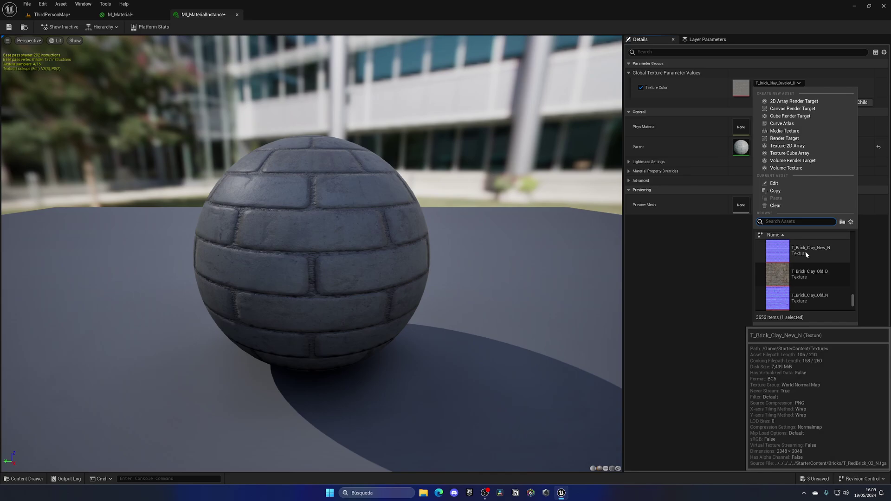
scroll(806, 251, "down", 5)
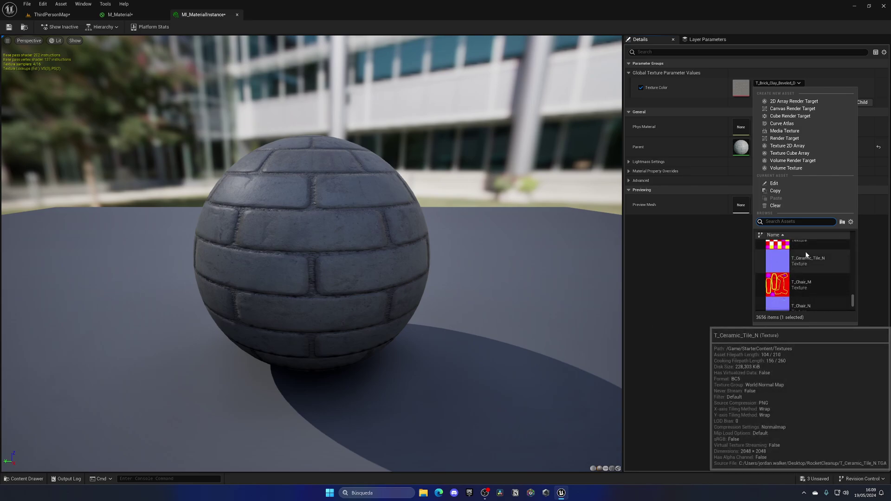
scroll(806, 251, "down", 3)
left_click(806, 251)
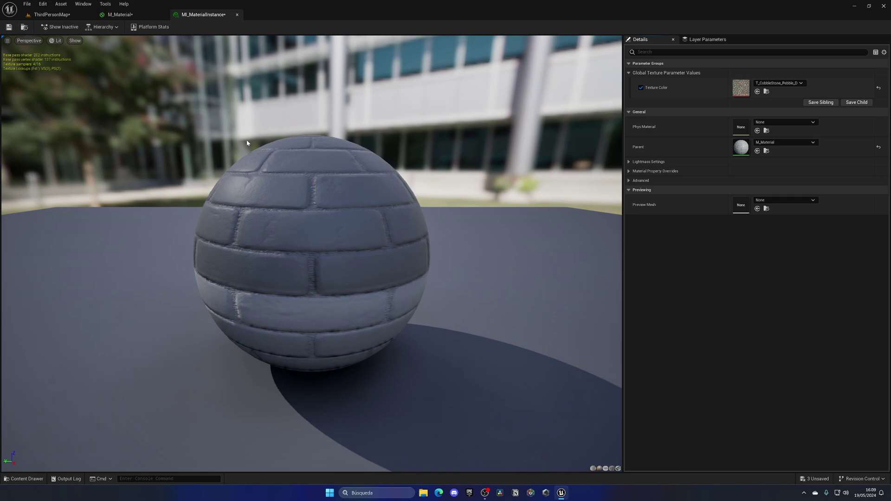
Disconnect the normal map from Normal, apply M_Material, and view the instance.
left_click(120, 14)
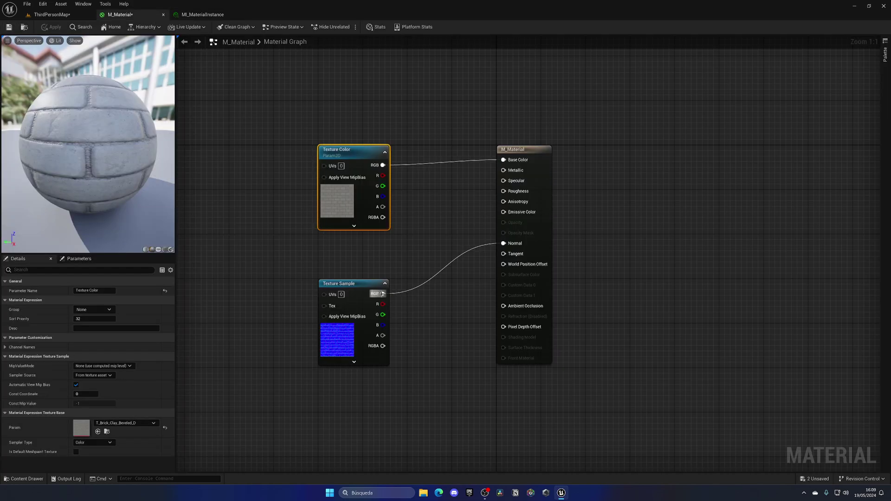
left_click(382, 294, "alt")
left_click(56, 28)
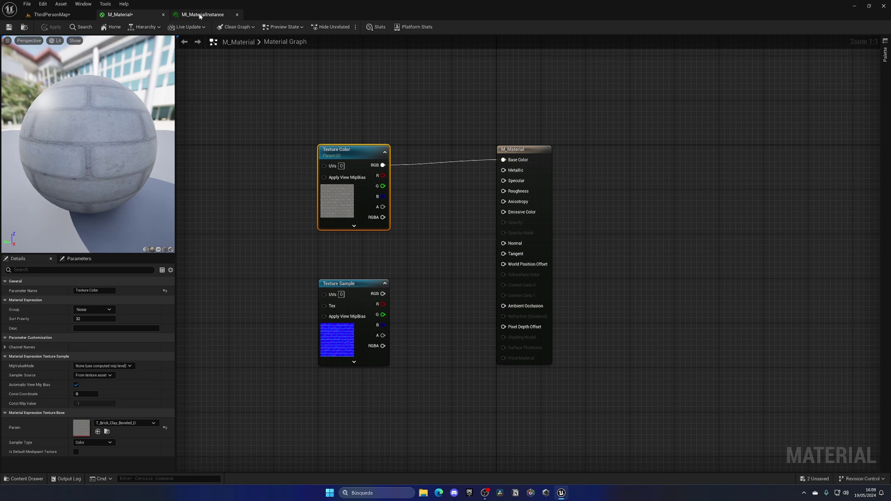
left_click(201, 14)
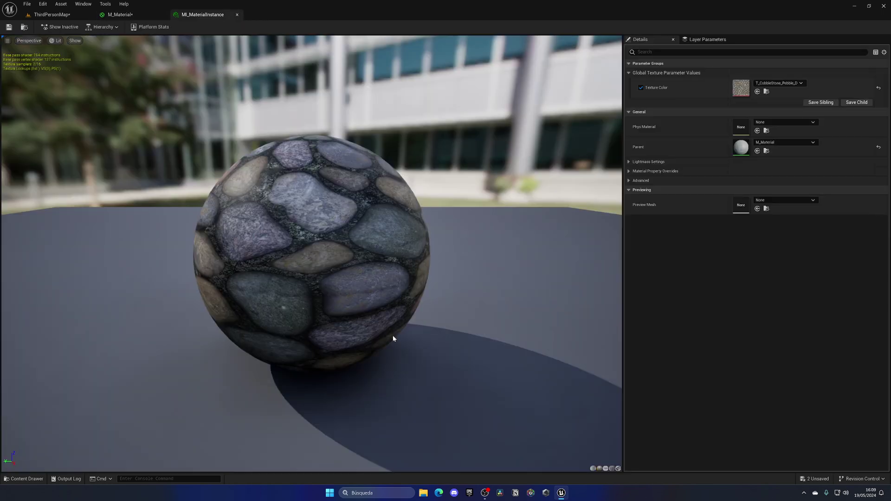
Undo in M_Material to reconnect the normal map, then recheck the instance.
left_click(120, 14)
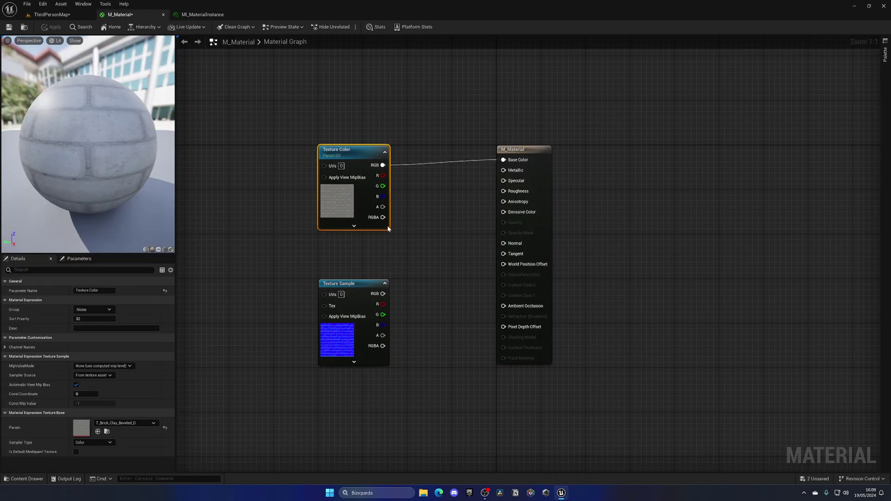
key("ctrl+z")
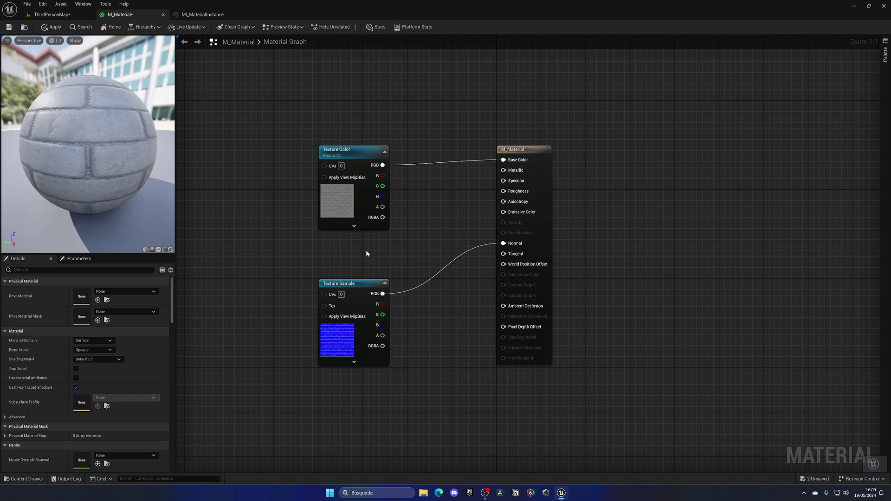
left_click(197, 14)
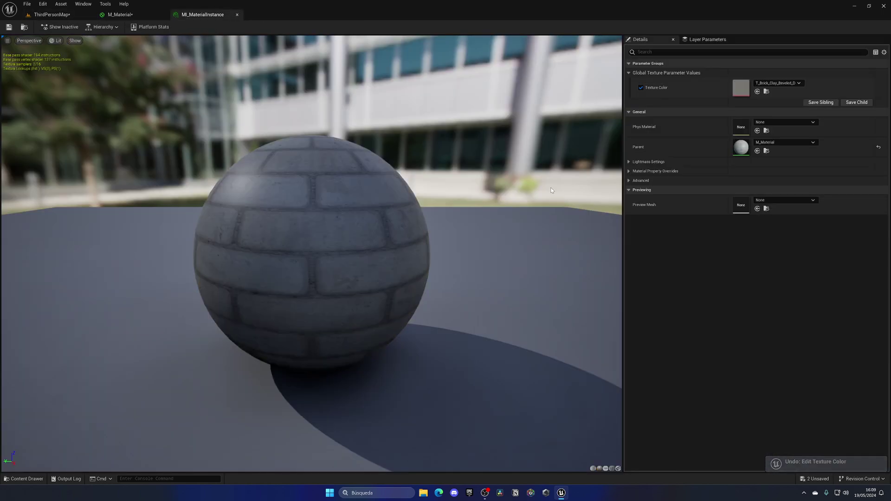
left_click(120, 15)
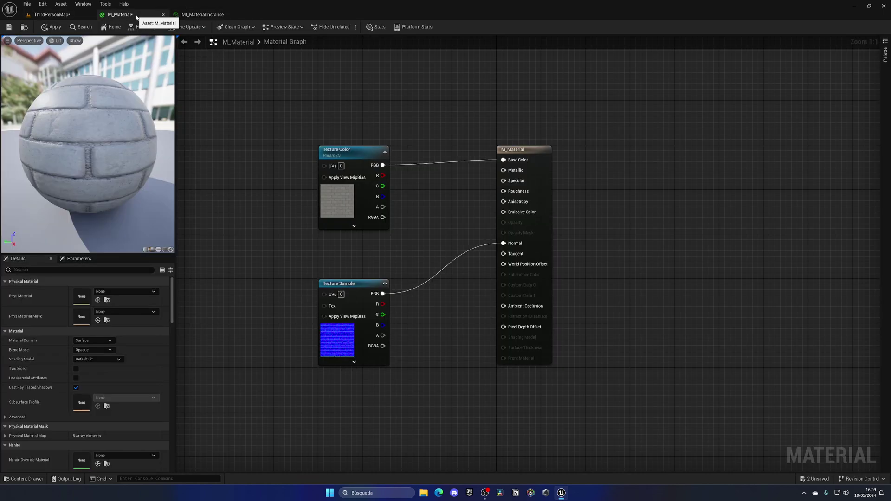
Convert the normal Texture Sample into a parameter named Texture Normal and save all assets.
right_click(351, 290)
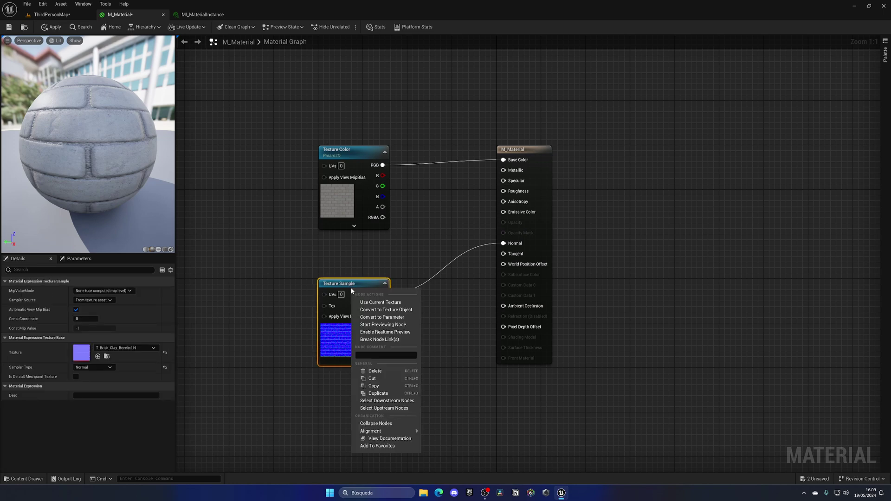
left_click(382, 317)
type("Texture ")
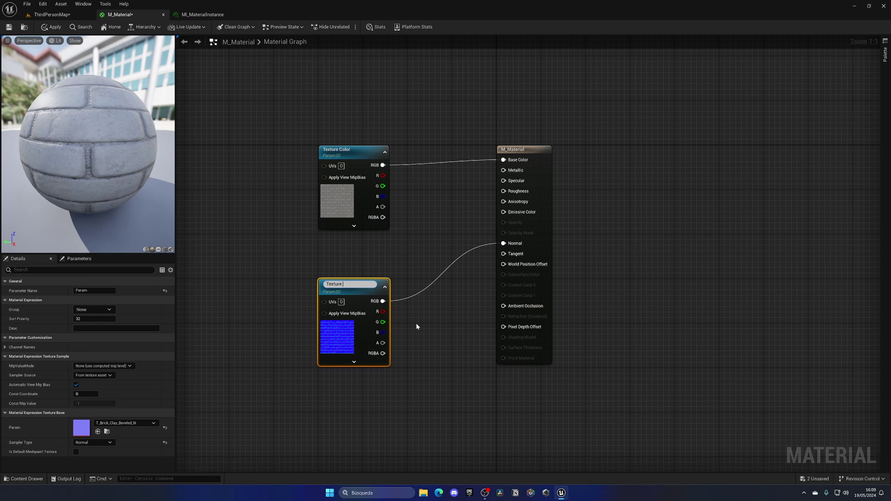
type("Normal")
key("Return")
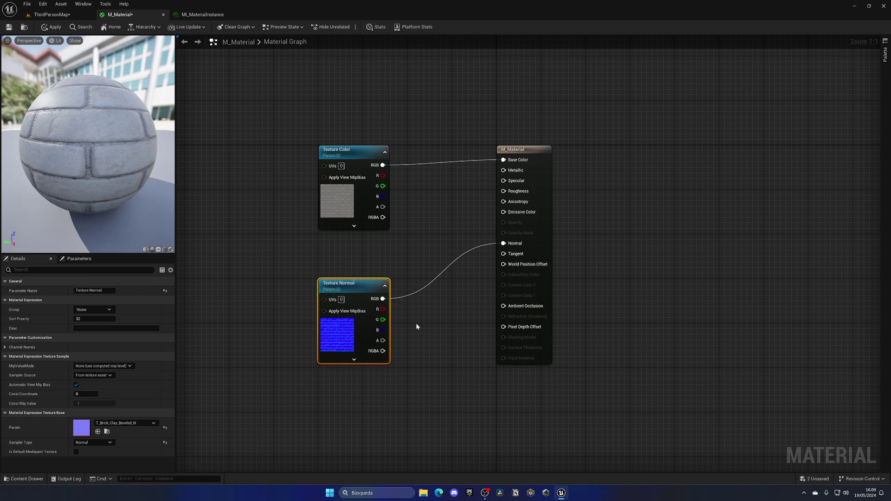
key("ctrl+shift+s")
Enable the Texture Normal override in MI_MaterialInstance, then go back to M_Material.
left_click(203, 15)
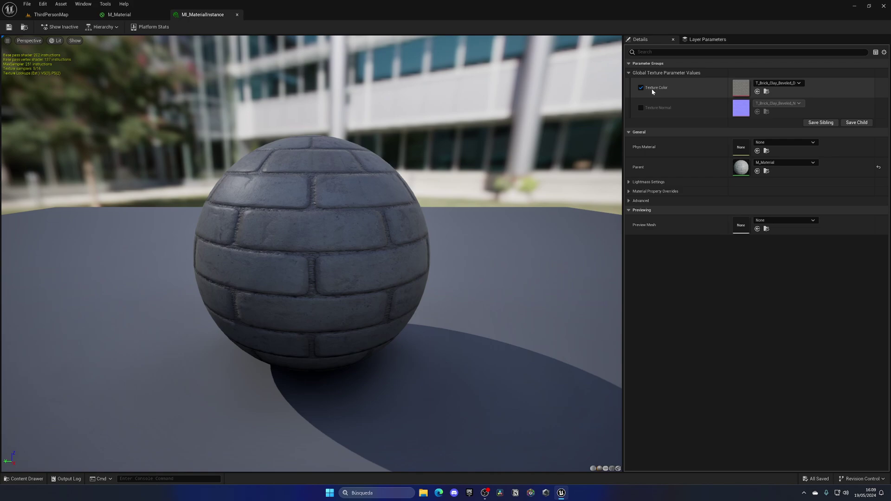
left_click(641, 108)
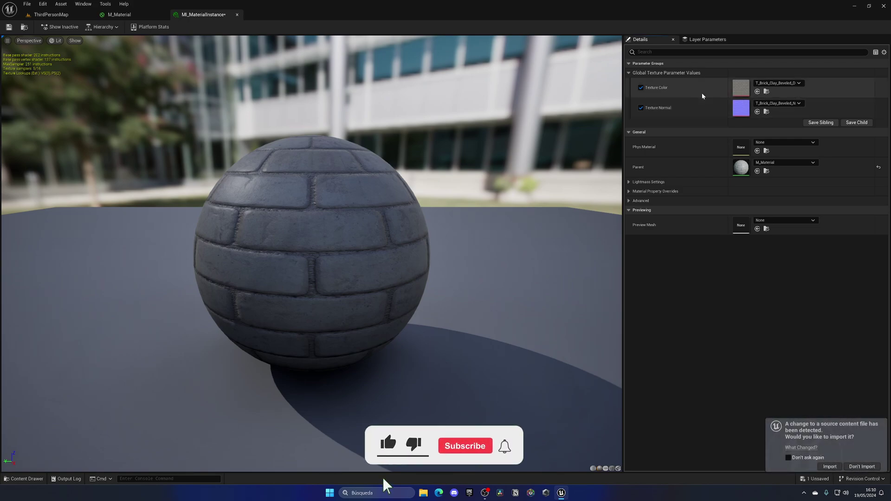
left_click(117, 14)
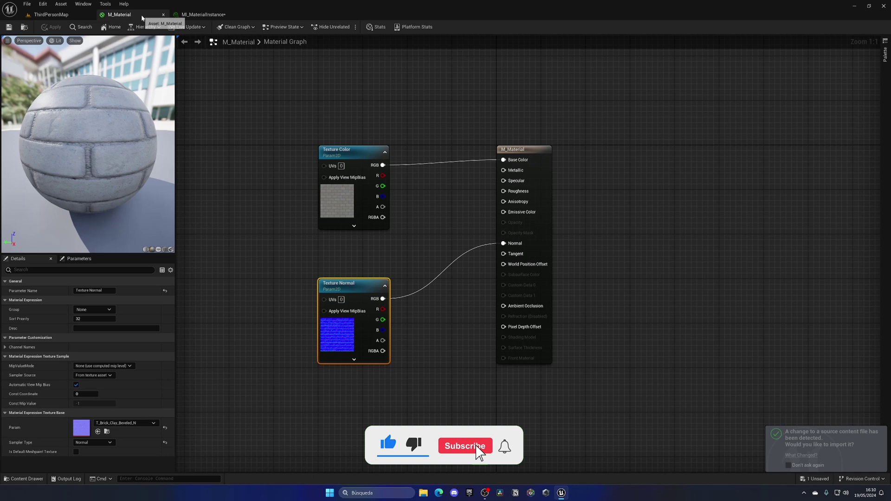
Move the M_Material result node right and straighten the Base Color wire from Texture Color.
left_click(239, 174)
left_click_drag(530, 158, 619, 157)
left_click(545, 127)
right_click_drag(545, 127, 516, 127)
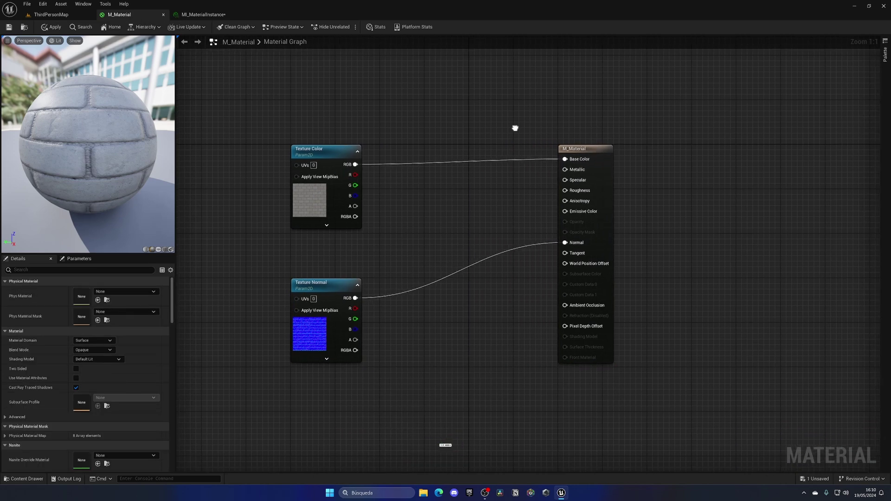
left_click(337, 147)
left_click(583, 150, "ctrl")
key("q")
left_click(474, 228)
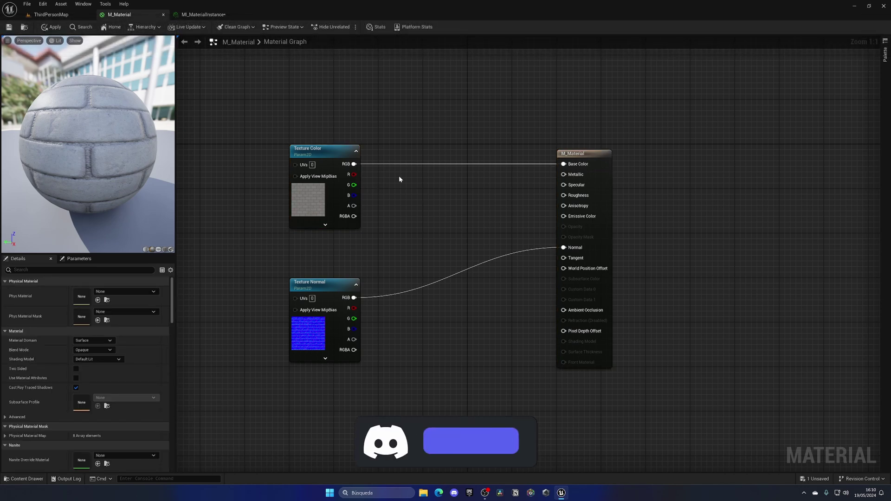
Insert a Multiply node between Texture Color and Base Color.
left_click_drag(354, 164, 563, 164)
type("multiply")
key("Return")
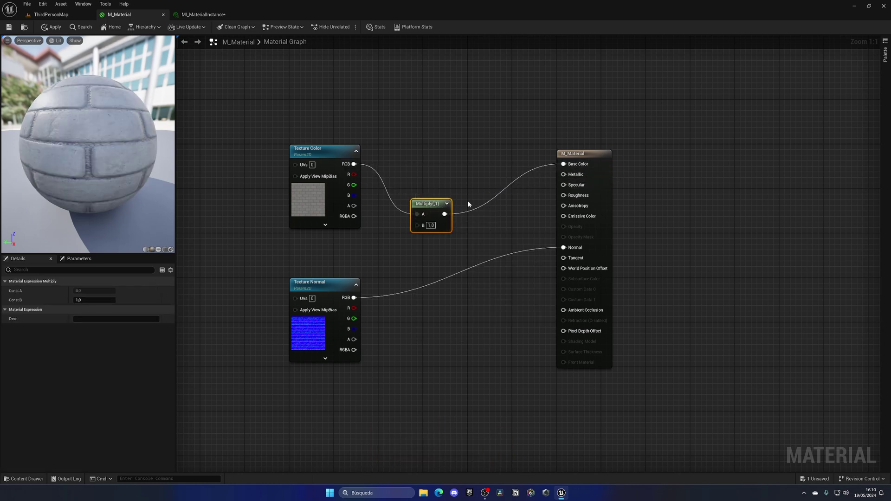
left_click_drag(430, 220, 442, 171)
Try the Multiply's B value at 2, then set it back to 1.
left_click(442, 176)
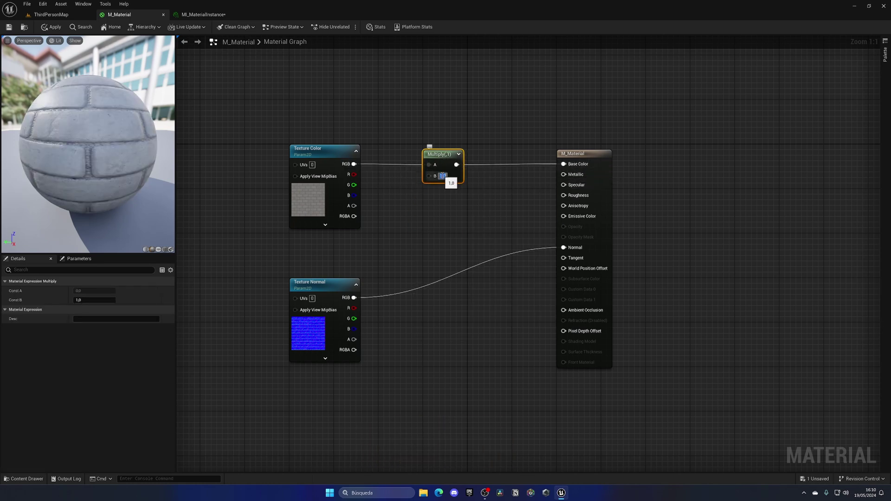
type("2")
key("Return")
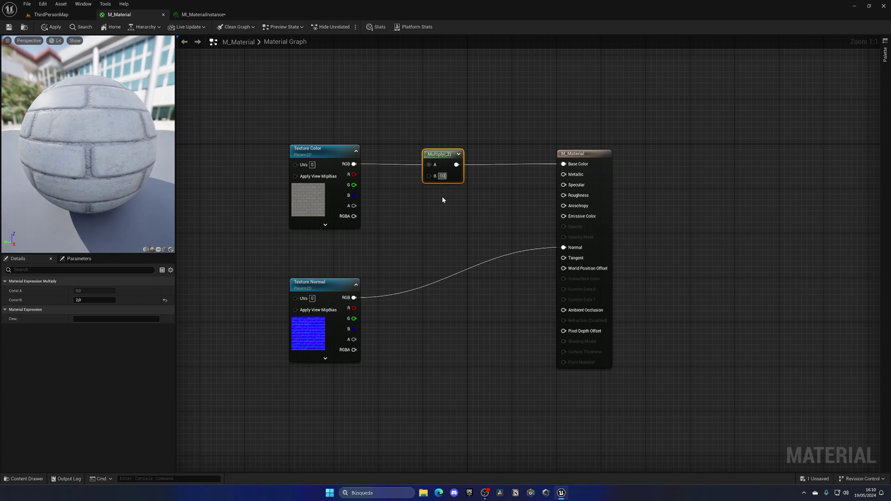
type("1")
key("Return")
left_click(442, 200)
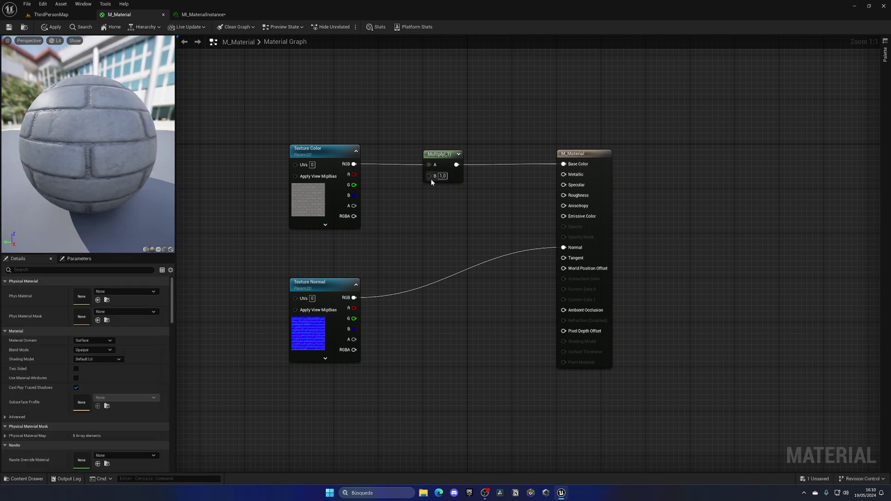
Add a Constant node with value 1 wired into the Multiply's B input.
left_click(402, 209)
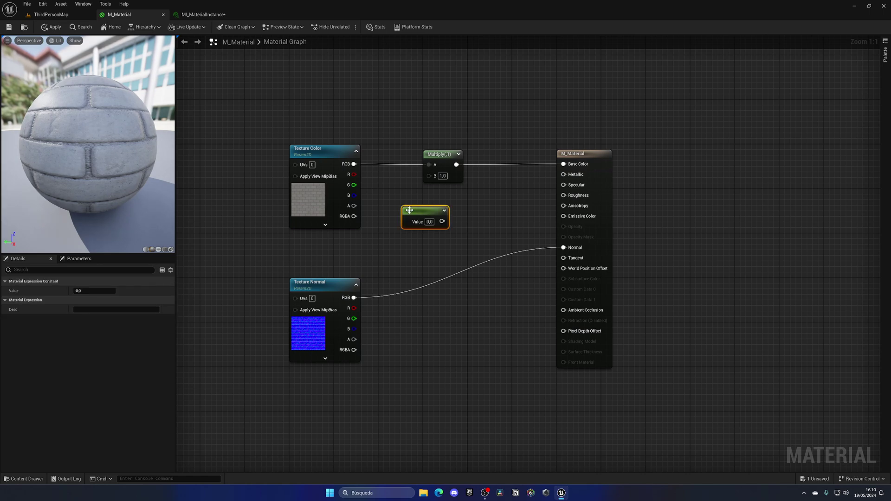
left_click_drag(441, 221, 429, 176)
type("1")
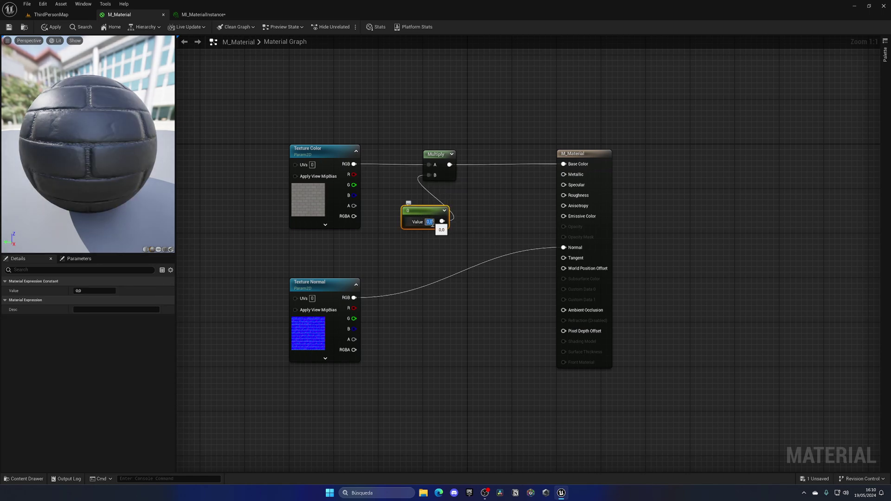
key("Return")
left_click(429, 236)
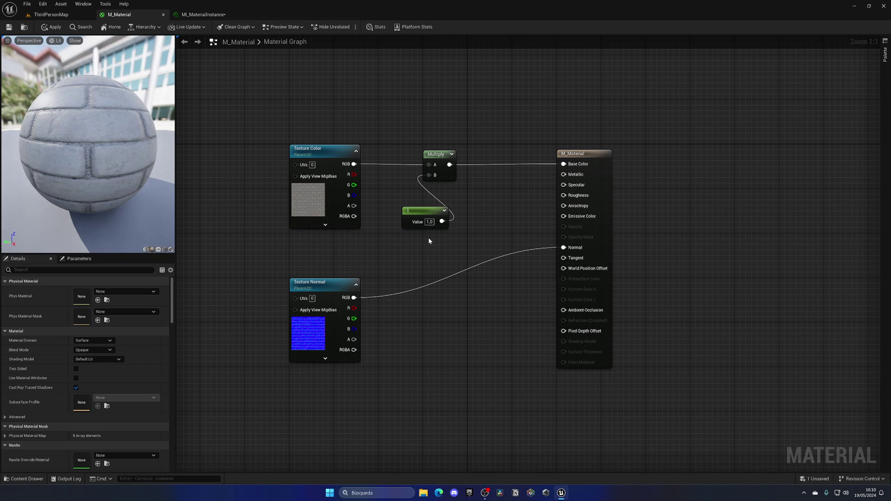
Convert the Constant to a scalar parameter named Brightness and apply the material.
left_click(426, 212)
right_click(425, 212)
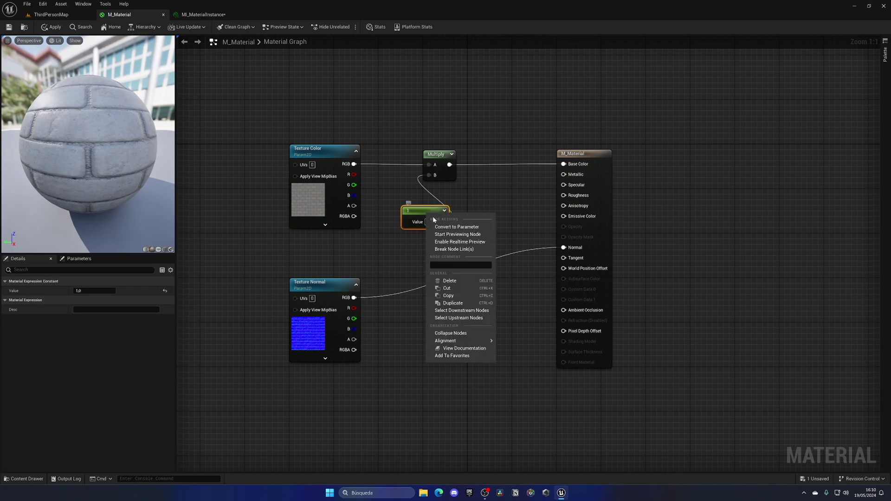
left_click(459, 228)
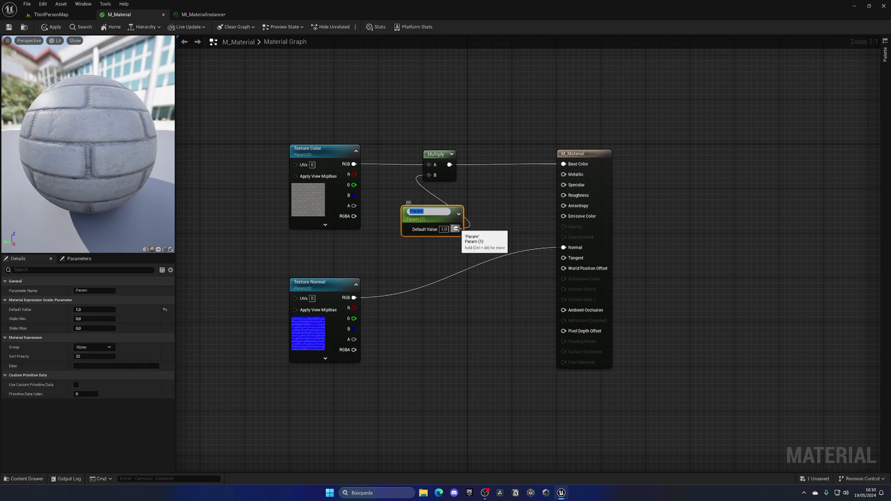
type("Brig")
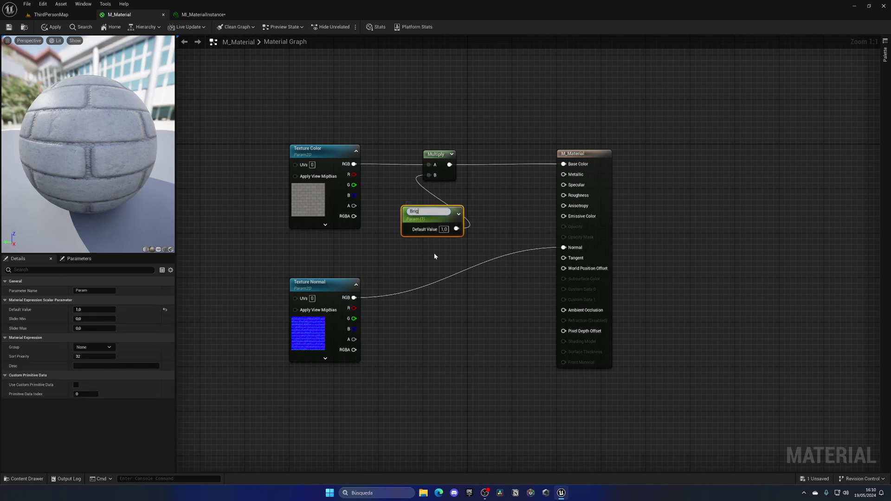
type("htness")
key("Return")
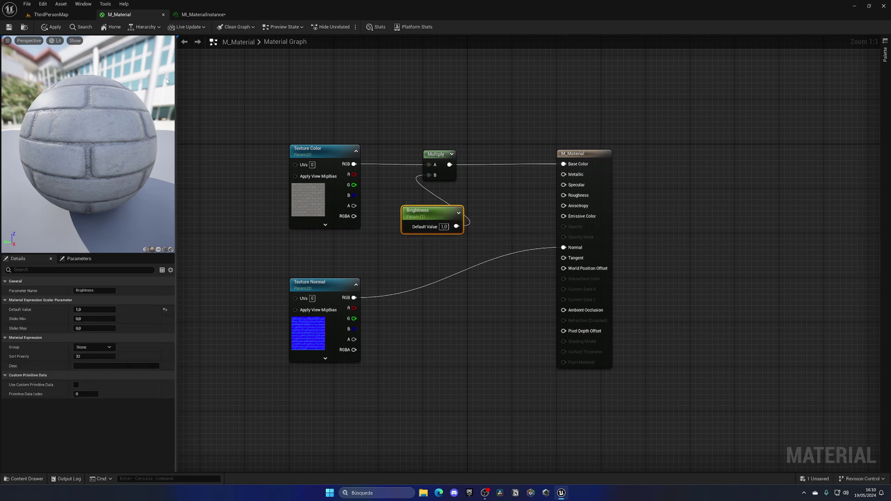
left_click(50, 29)
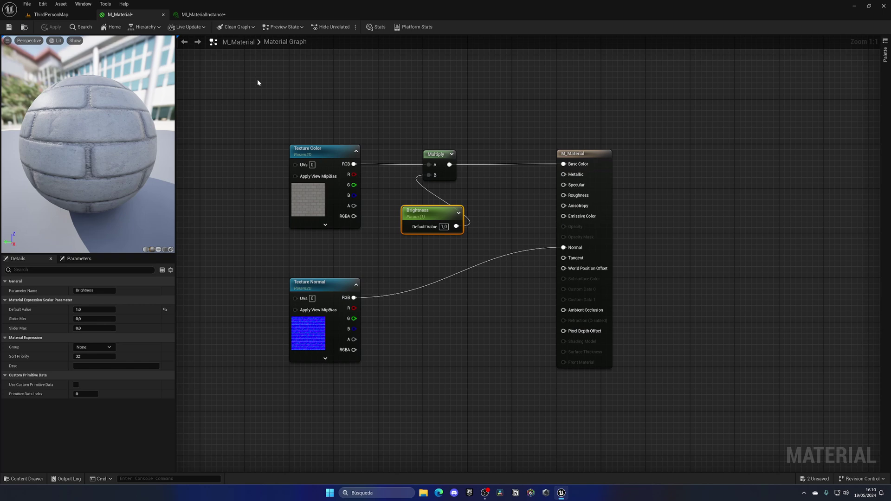
Enable the Brightness override in MI_MaterialInstance, test a higher value, then undo to 1.0.
left_click(209, 16)
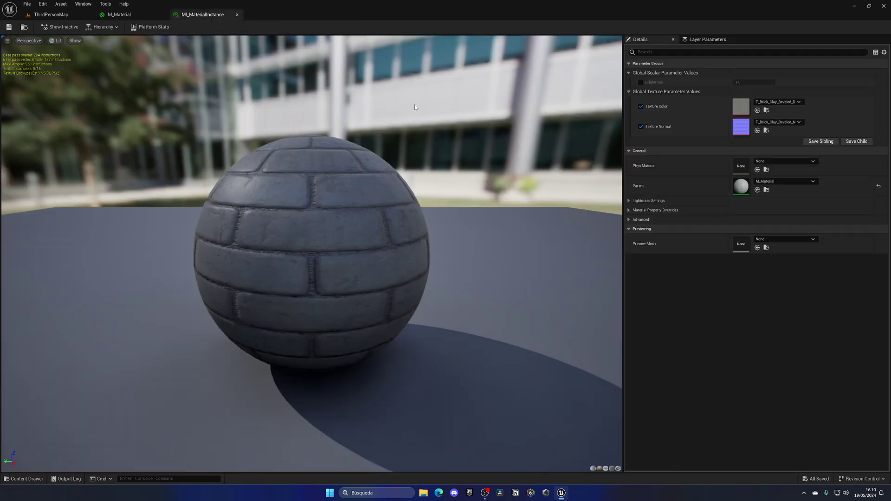
left_click(641, 83)
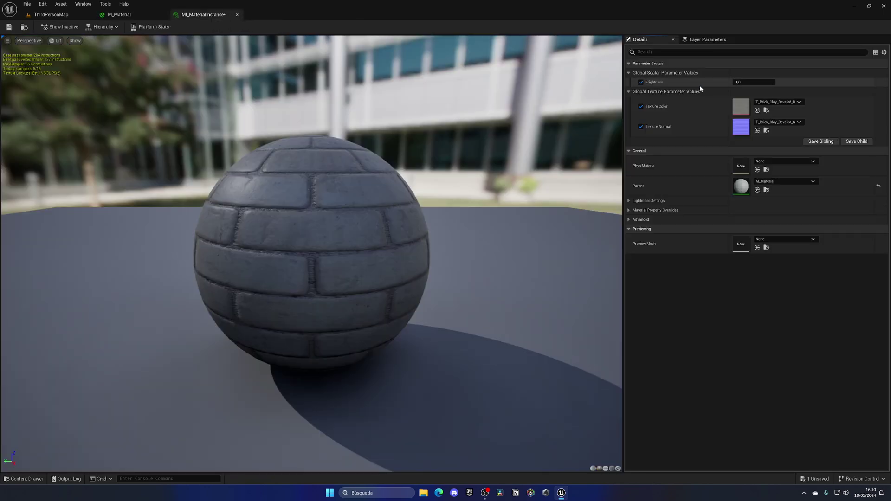
mouse_move(743, 82)
left_mouse_down()
mouse_move(789, 82)
mouse_move(749, 83)
left_mouse_up()
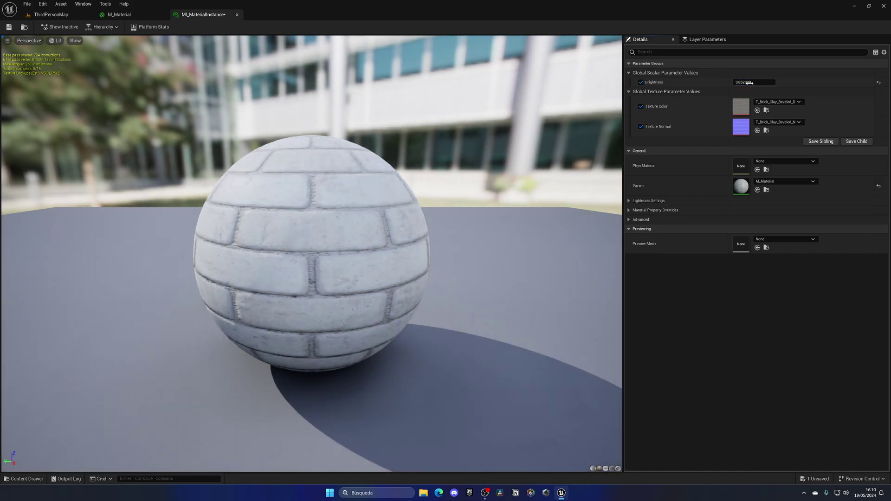
key("ctrl+z")
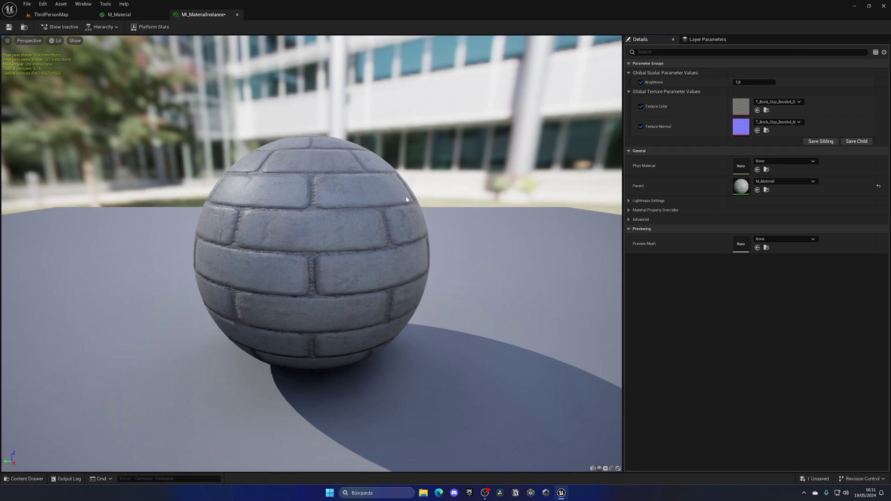
left_click(51, 15)
right_click(302, 389)
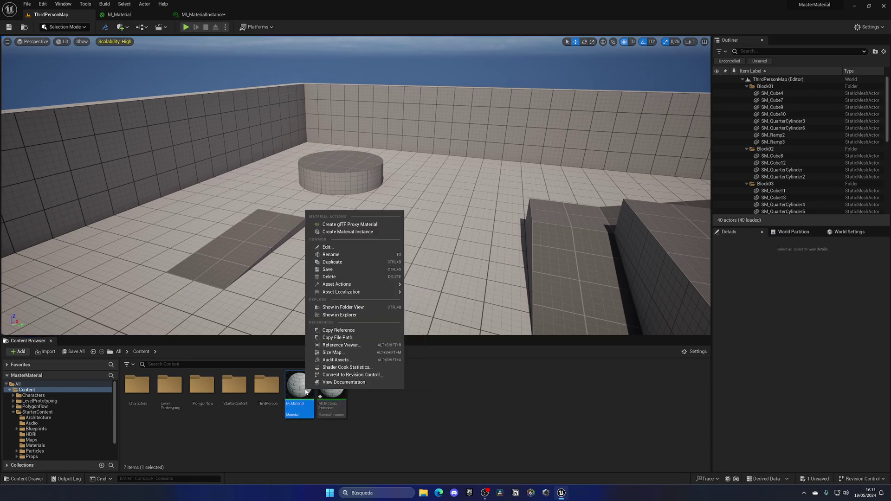
left_click(457, 422)
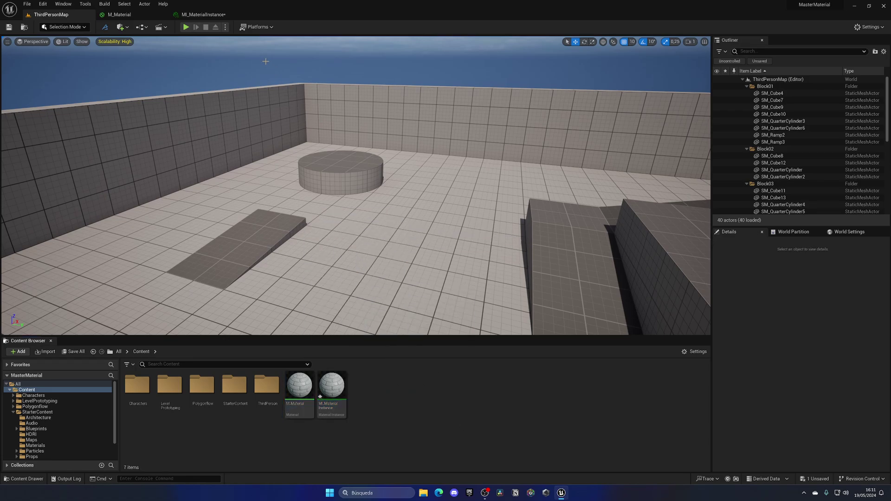
left_click(203, 15)
left_click(775, 102)
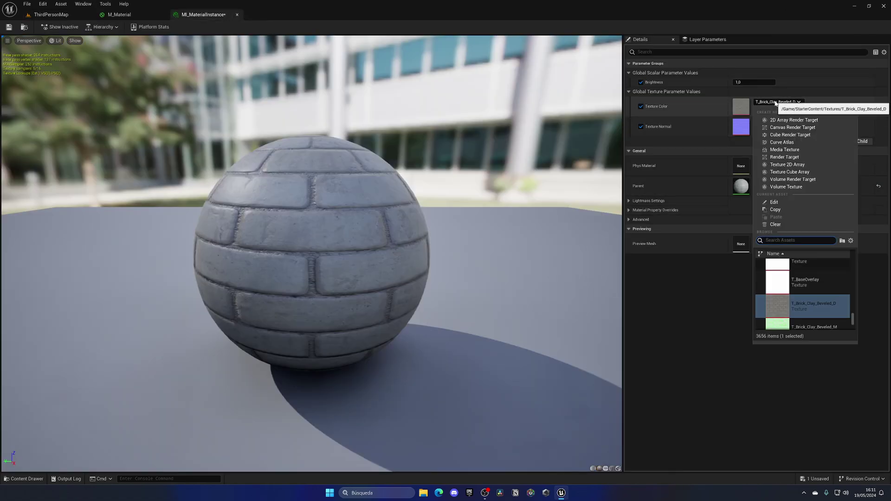
scroll(799, 295, "down", 3)
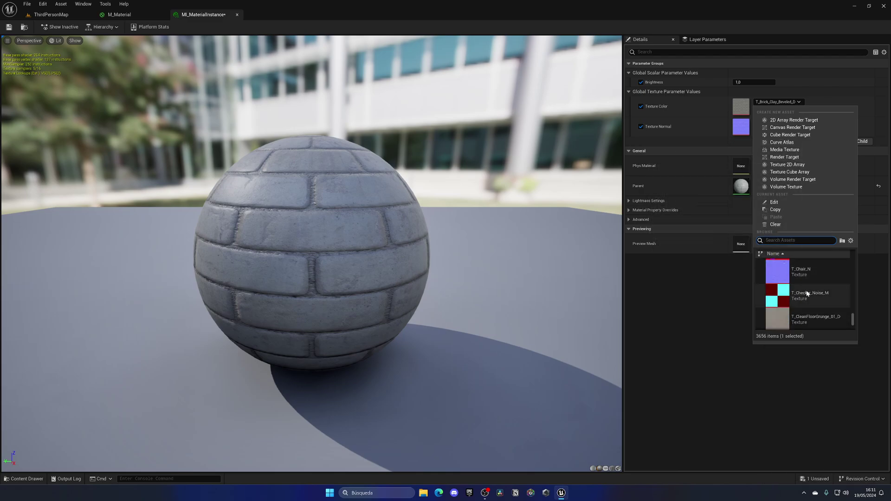
left_click(772, 292)
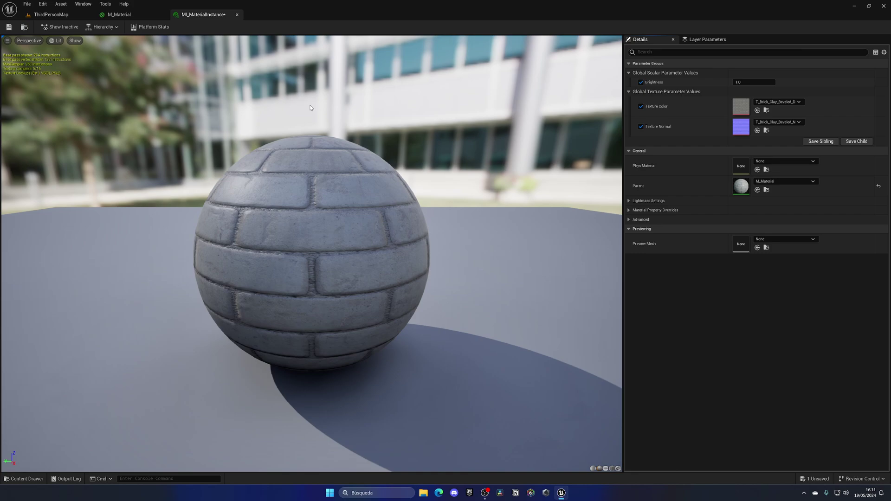
Review the M_Material nodes, save MI_MaterialInstance with Ctrl+S, and return to M_Material.
left_click(142, 16)
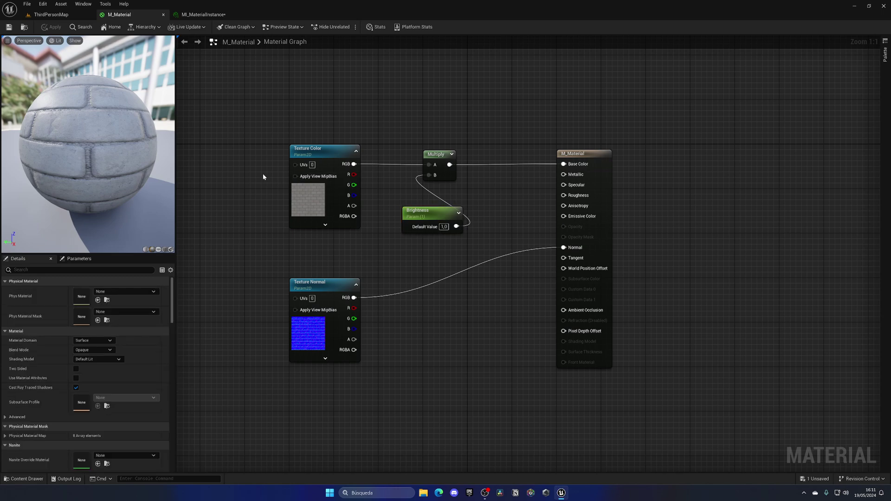
left_click_drag(236, 129, 679, 417)
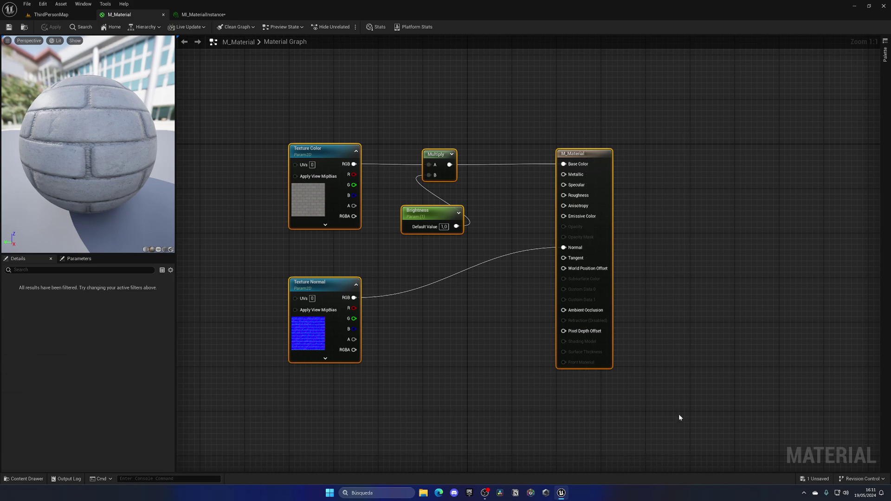
left_click(679, 414)
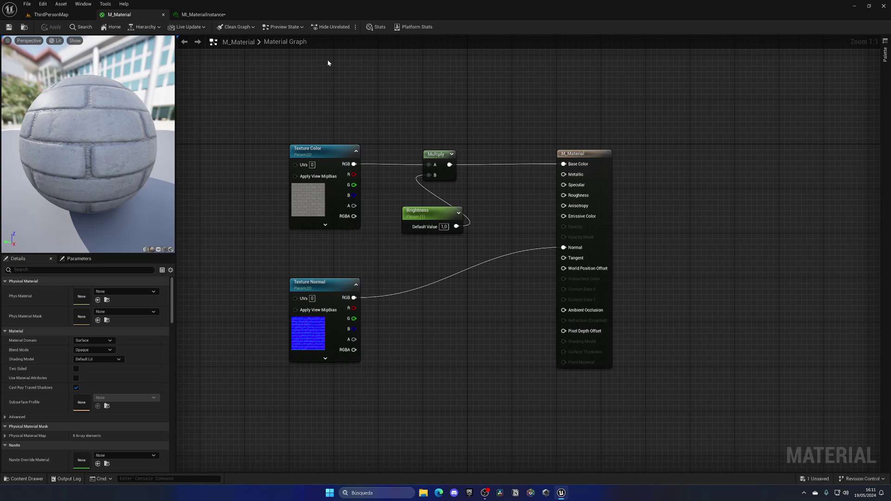
left_click(204, 15)
key("ctrl+s")
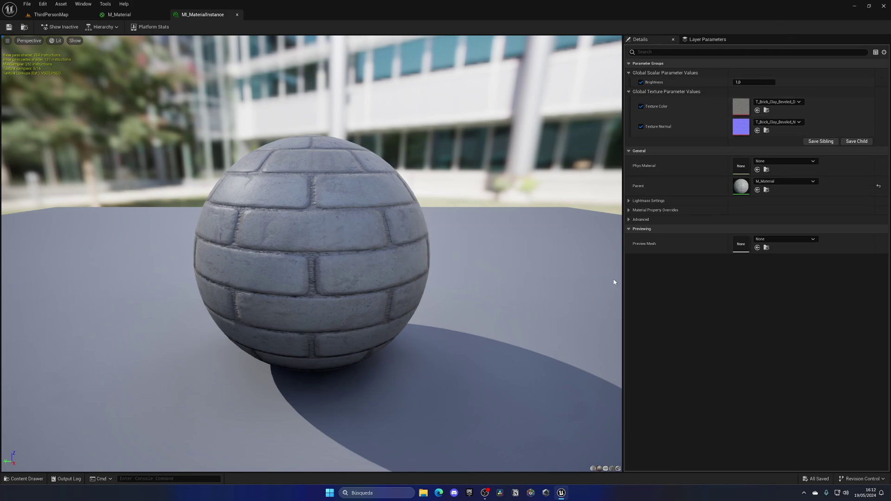
left_click(113, 14)
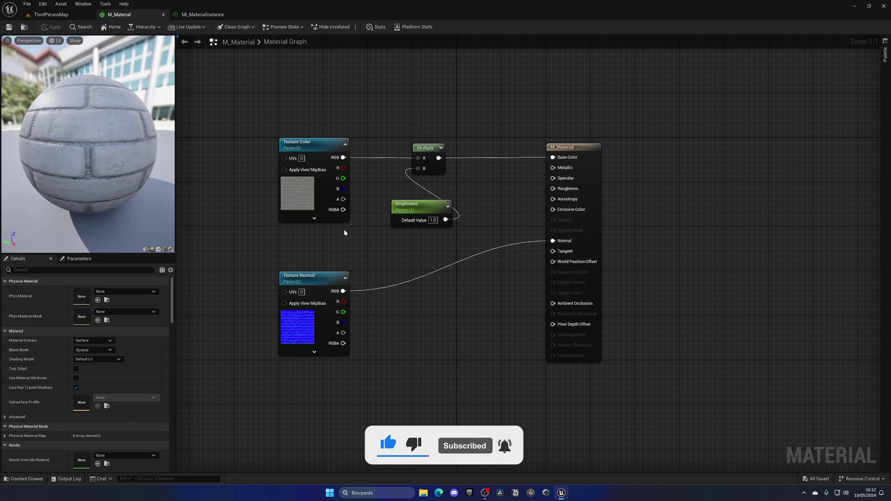
right_click_drag(463, 278, 487, 284)
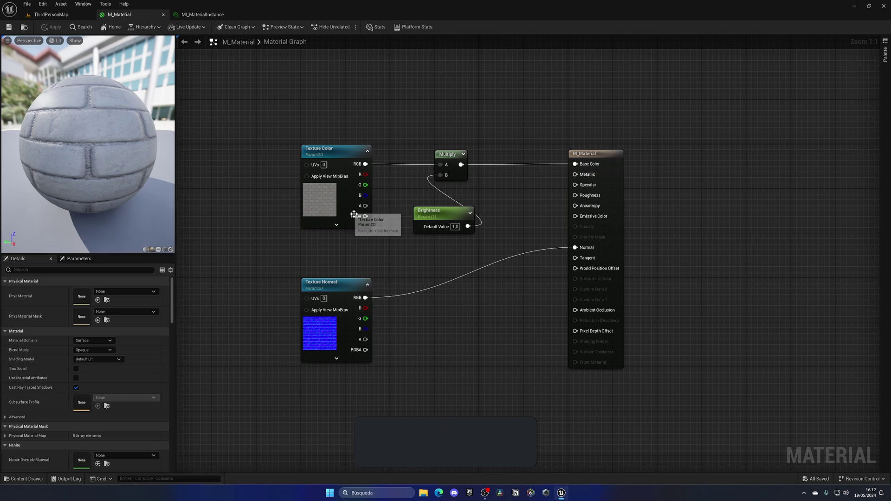
right_click_drag(361, 213, 393, 244)
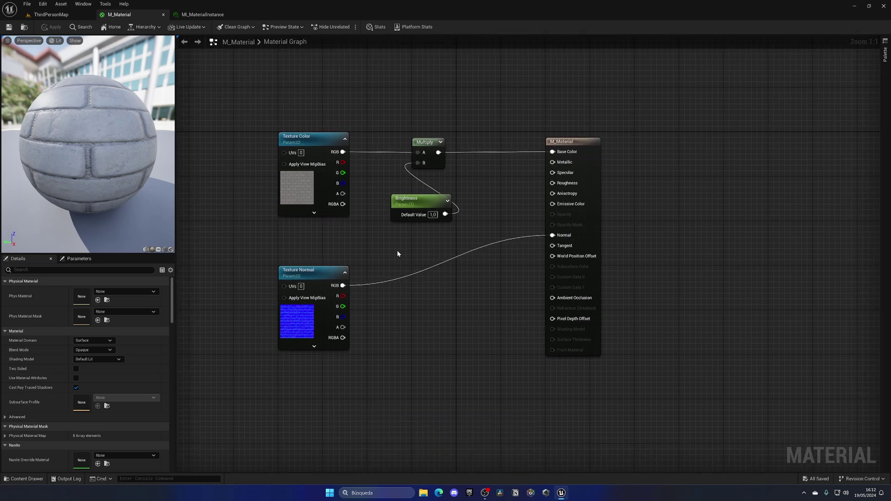